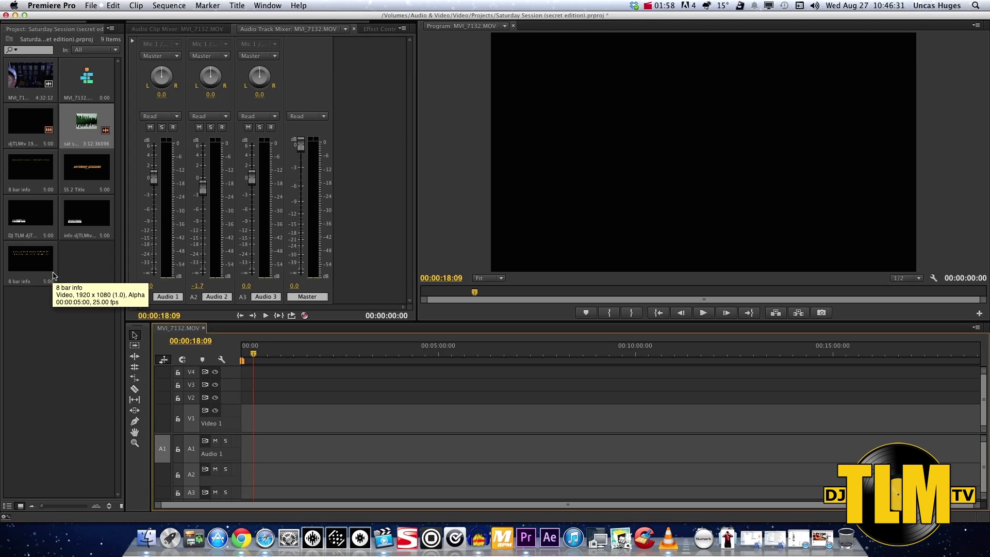
# Place the MVI_7132.MOV footage at the start of the sequence on Video 1 and Audio 1.
pyautogui.click(32, 78)
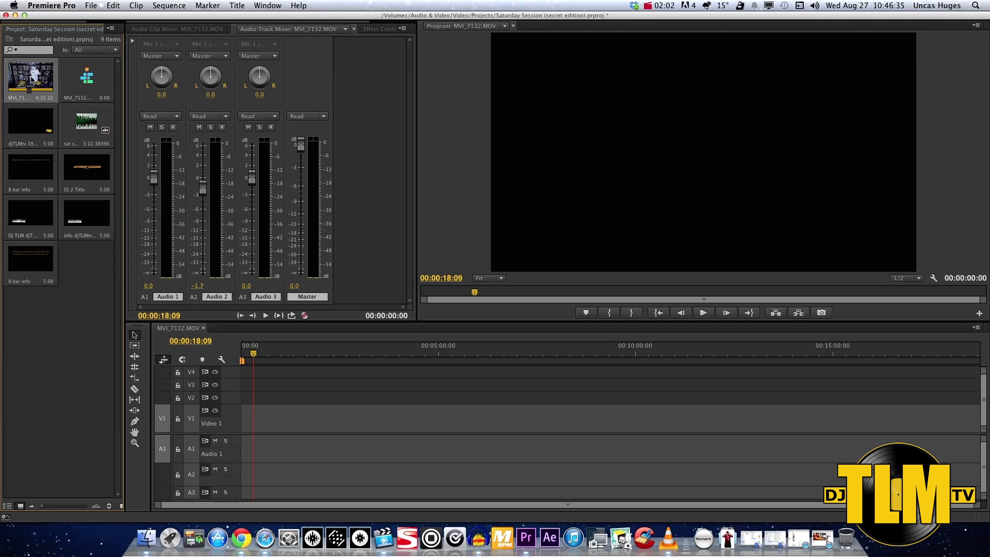
pyautogui.click(88, 124)
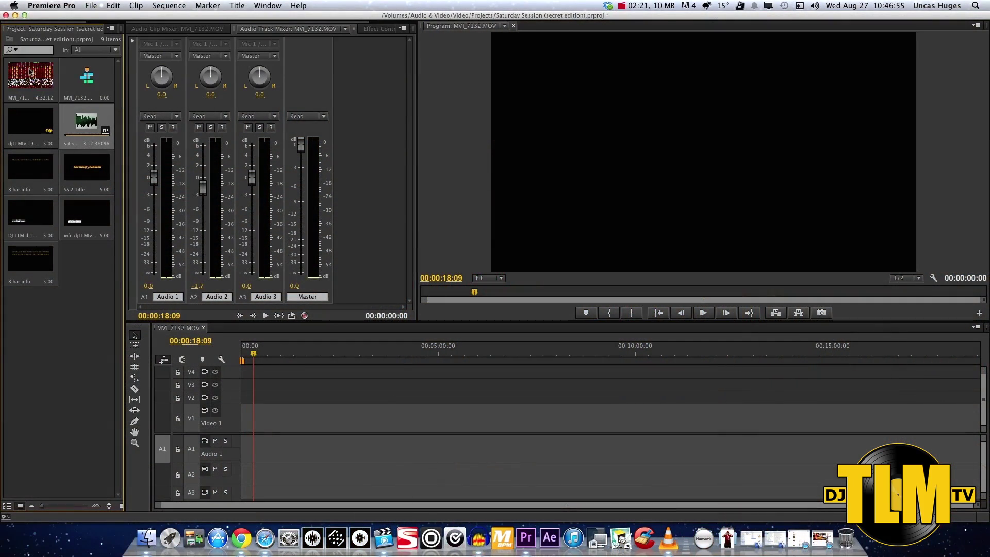
pyautogui.moveTo(30, 72); pyautogui.dragTo(309, 427)
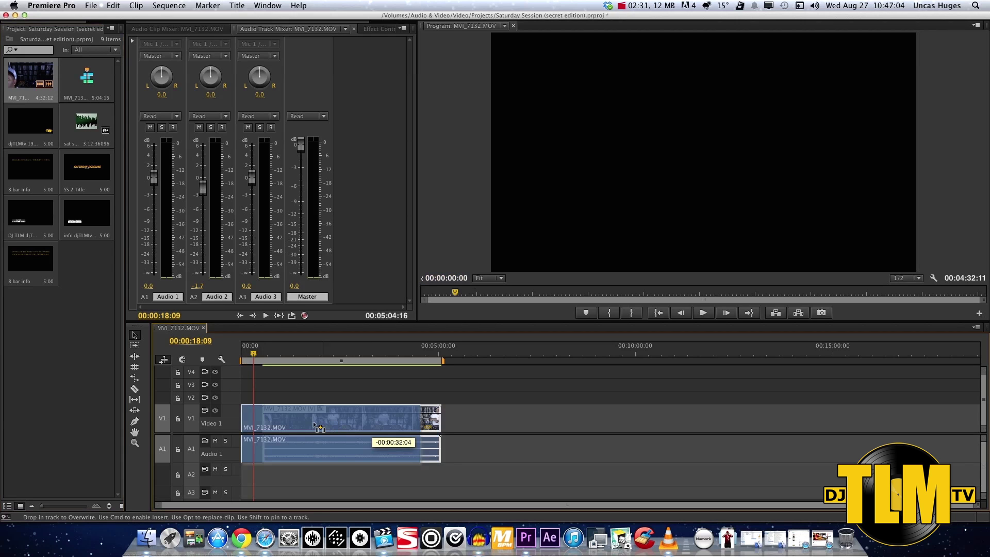
# Expand the Video 1 track and play the footage from 00:00:51:00 to hear its camera audio.
pyautogui.click(275, 354)
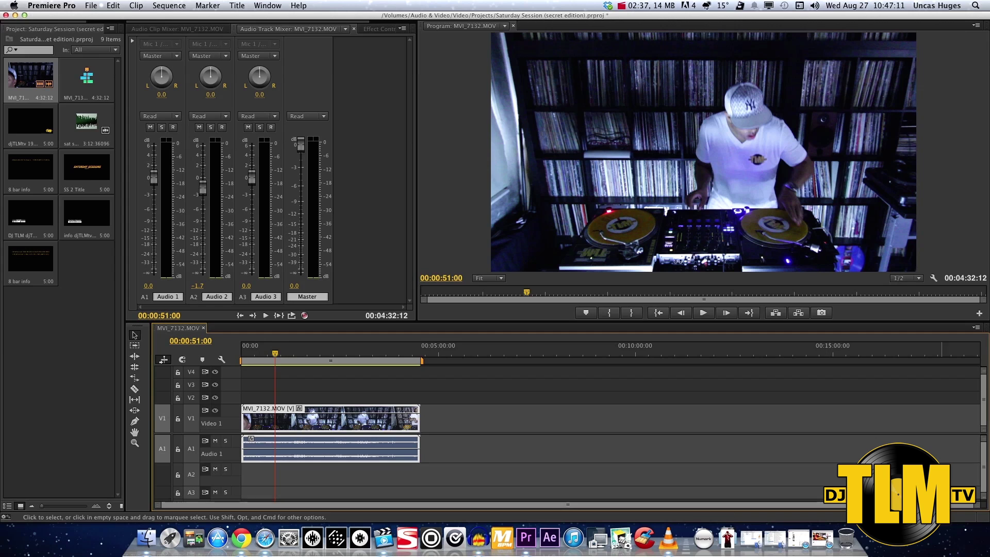
pyautogui.moveTo(974, 505); pyautogui.dragTo(654, 506)
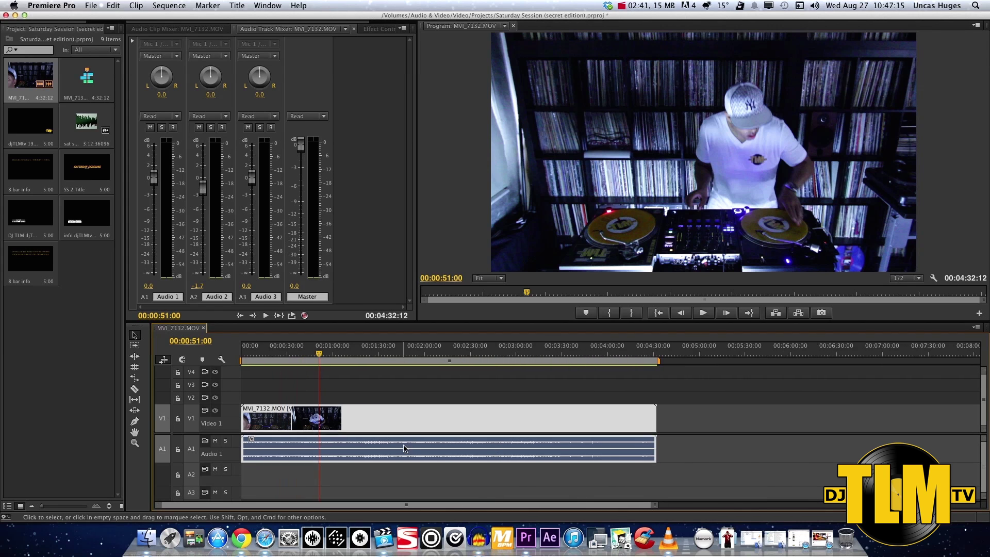
pyautogui.doubleClick(240, 421)
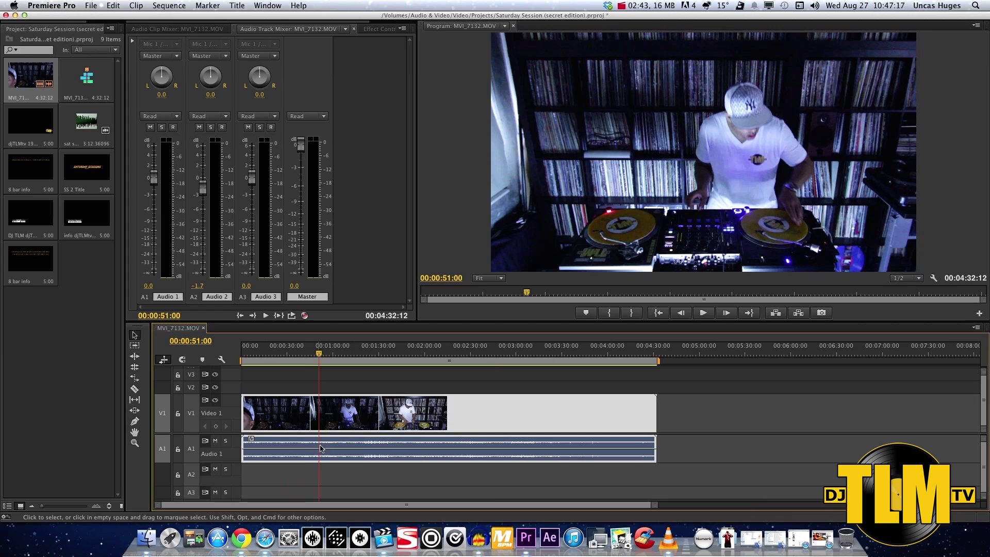
pyautogui.moveTo(304, 452)
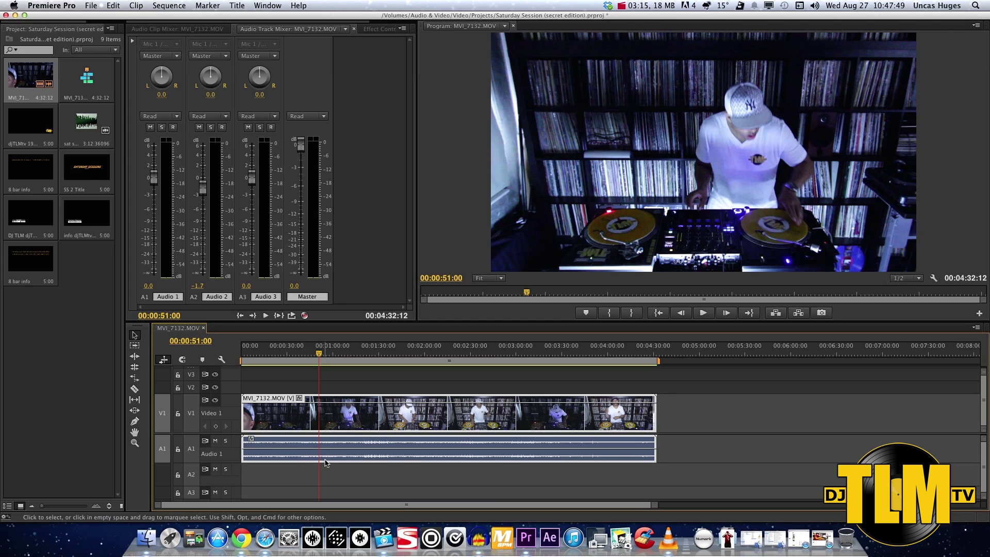
pyautogui.press('space')
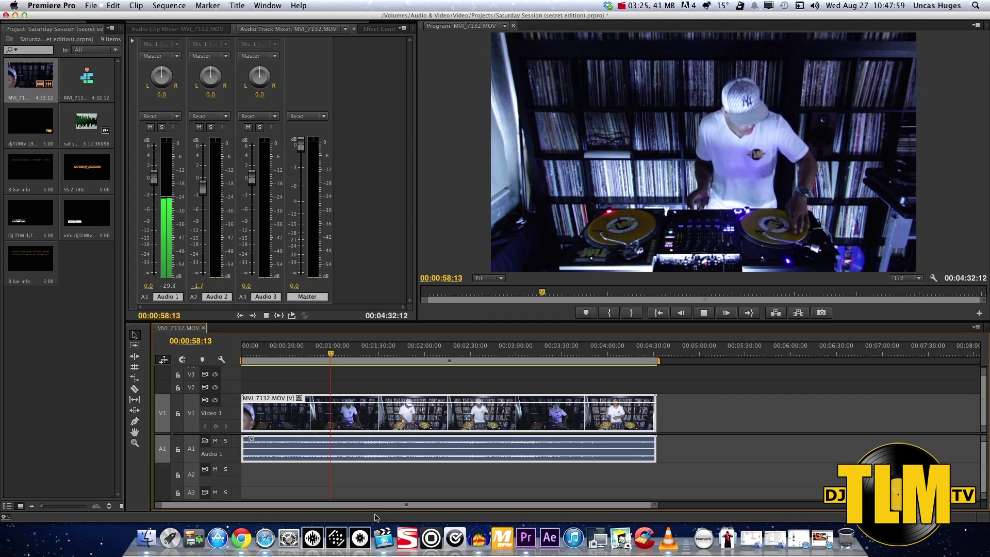
pyautogui.press('space')
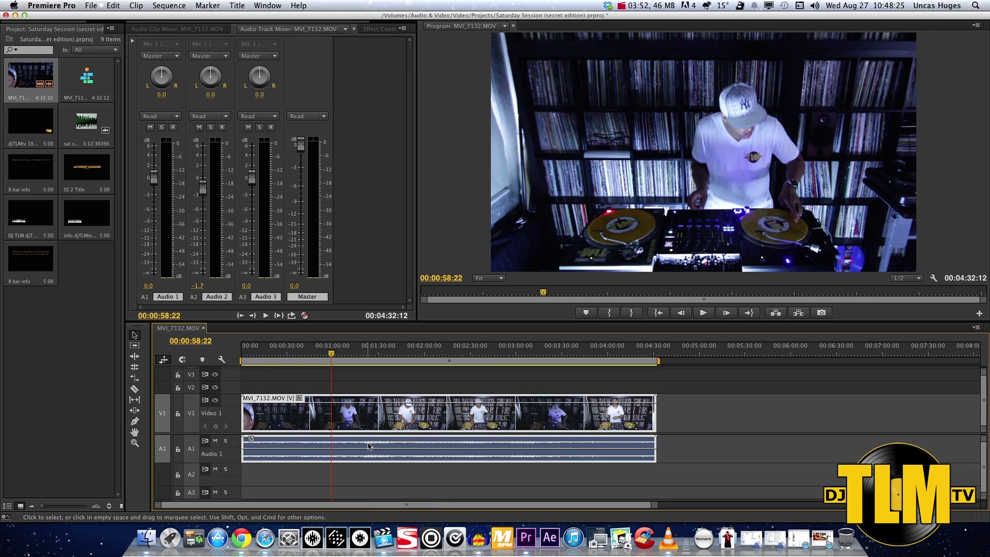
# Add the sat session 7.wav recording to Audio 2 at the start of the sequence.
pyautogui.click(85, 129)
pyautogui.moveTo(95, 164); pyautogui.dragTo(235, 476)
pyautogui.moveTo(235, 477); pyautogui.dragTo(237, 476)
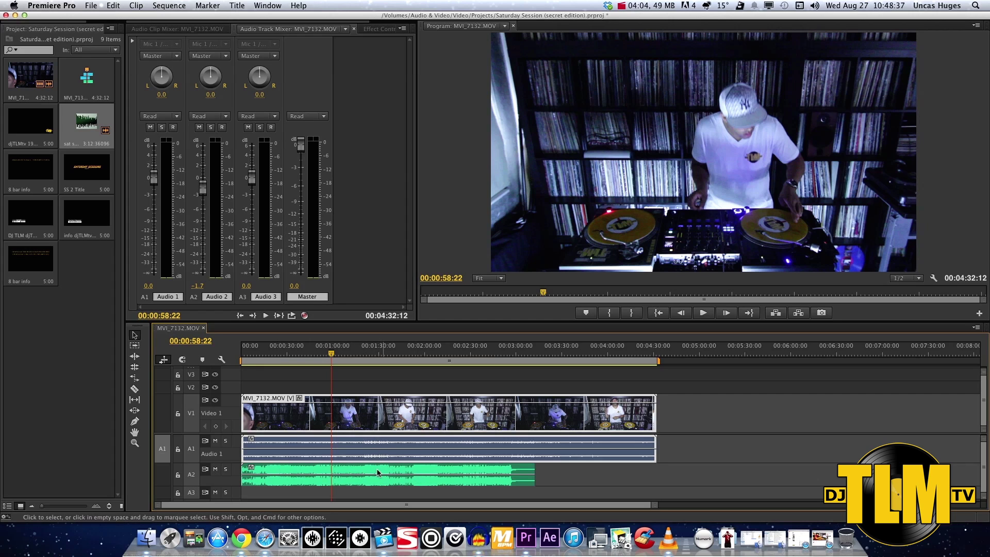
# Mute Audio 1 and play the sequence to hear the Audio 2 recording against the video.
pyautogui.click(216, 441)
pyautogui.press('space')
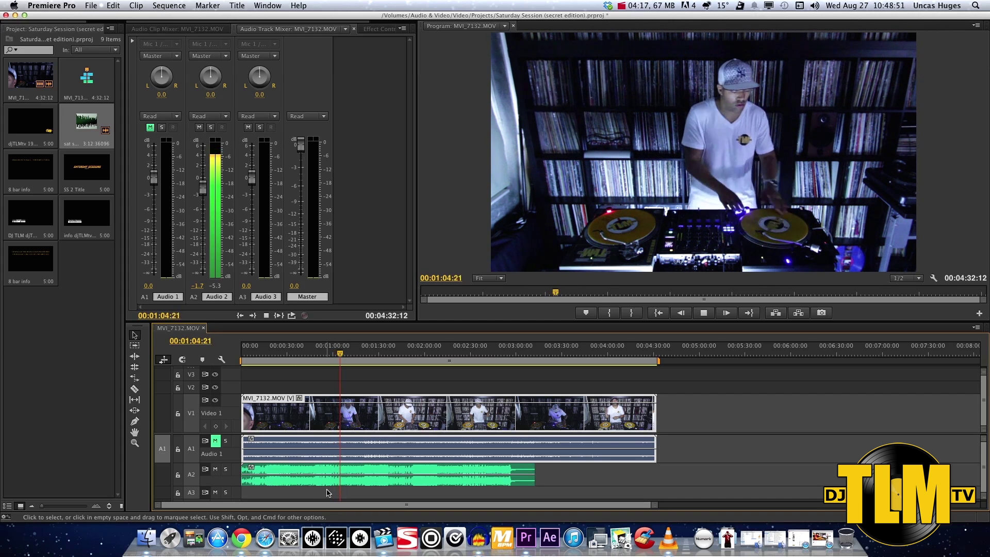
pyautogui.press('space')
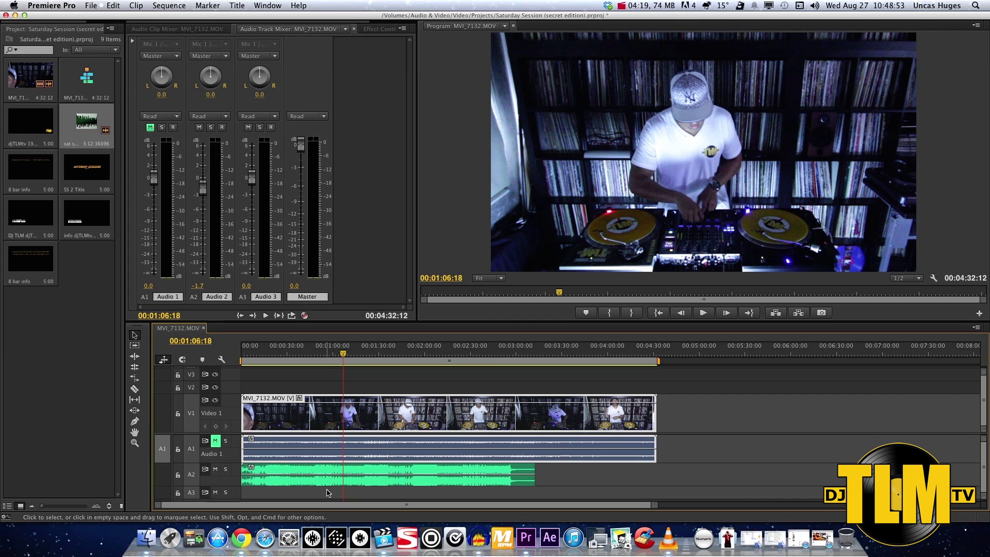
pyautogui.click(343, 355)
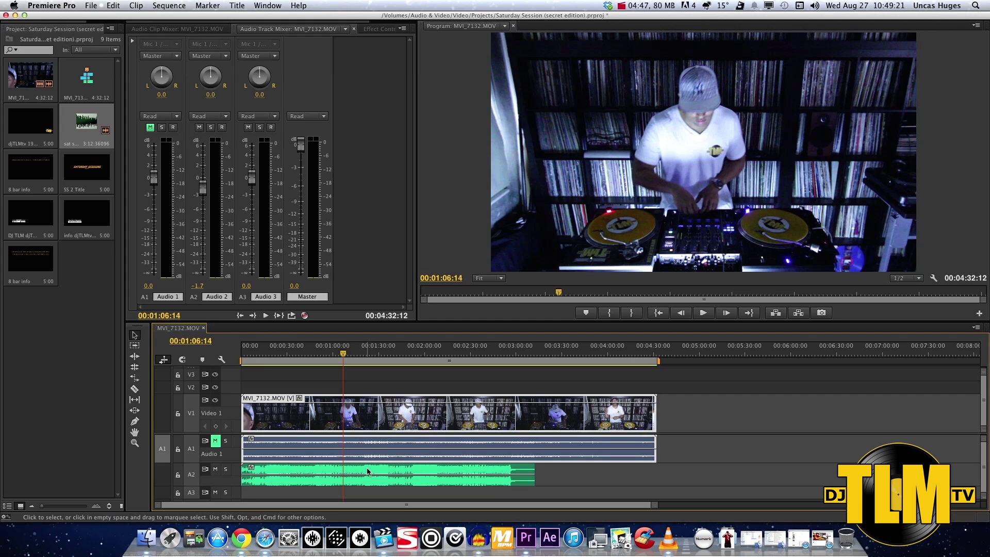
# Select the sat session 7.wav clip, return to the sequence start and play the opening seconds.
pyautogui.click(368, 471)
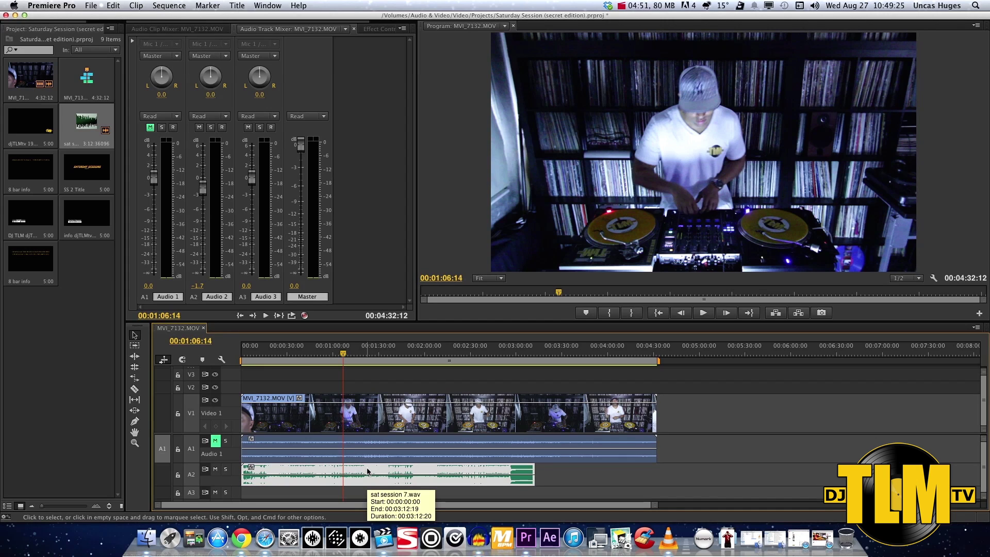
pyautogui.click(476, 540)
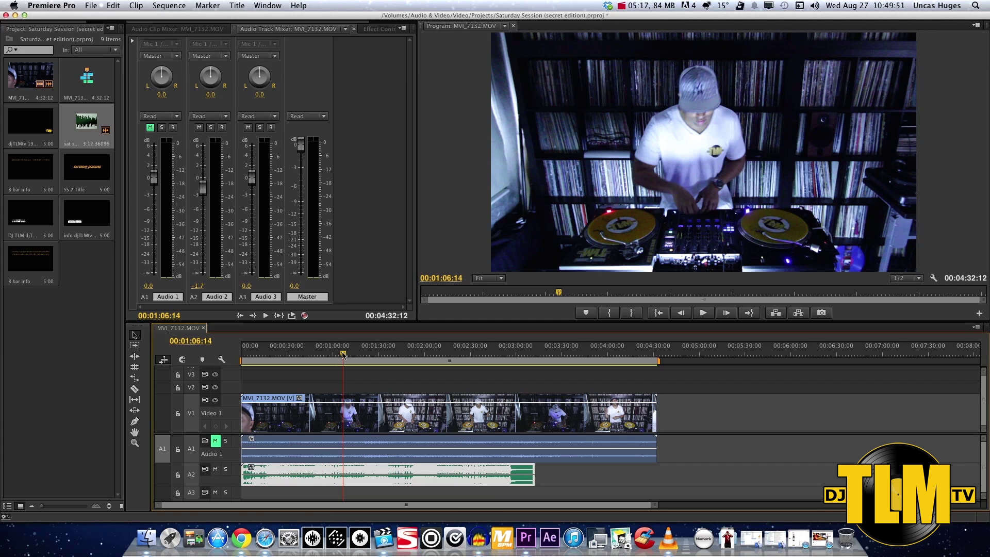
pyautogui.moveTo(340, 349); pyautogui.dragTo(237, 355)
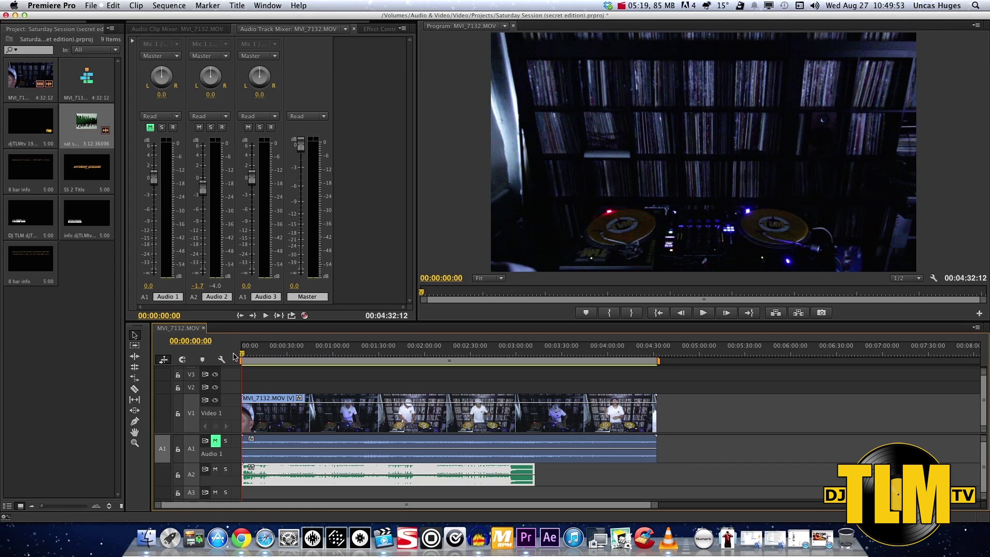
pyautogui.moveTo(658, 504); pyautogui.dragTo(448, 509)
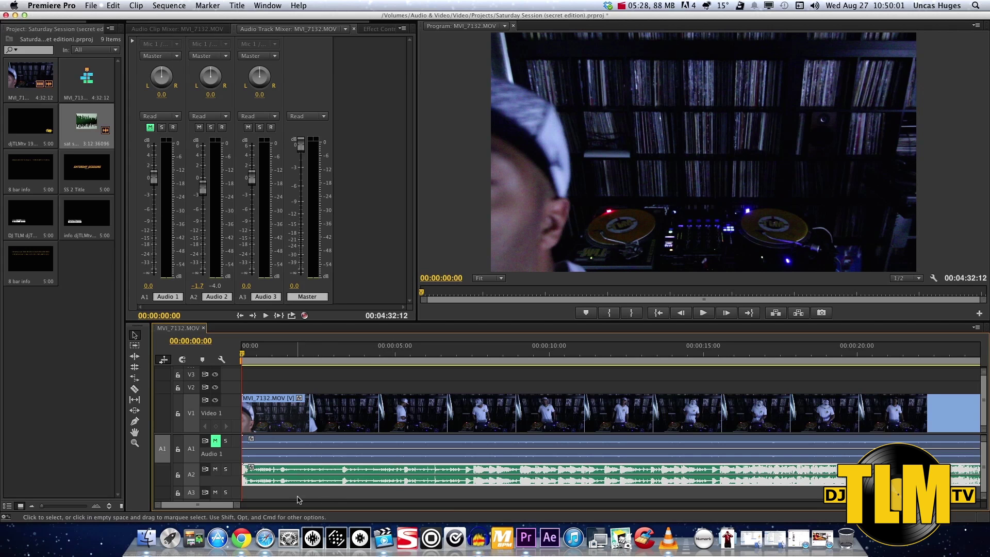
pyautogui.press('super+s')
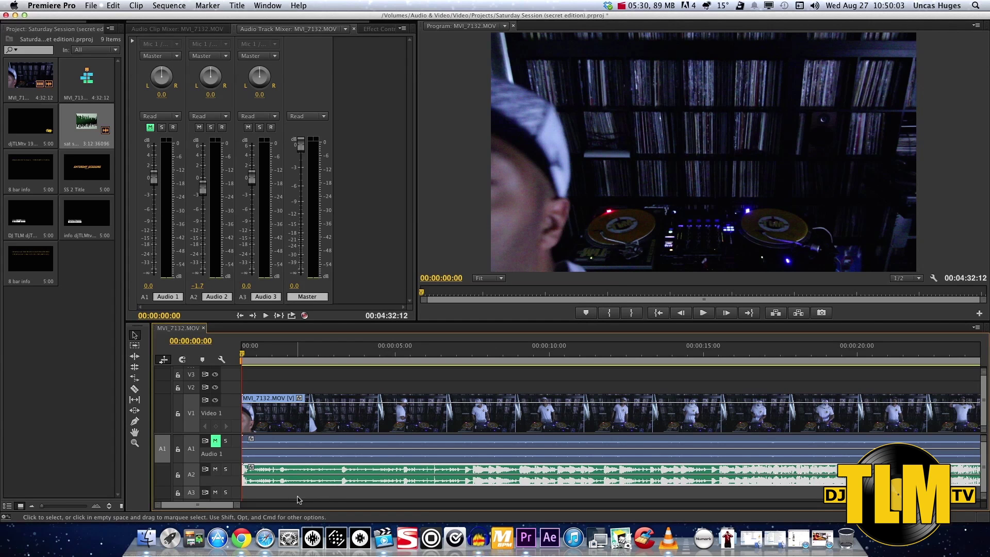
pyautogui.press('space')
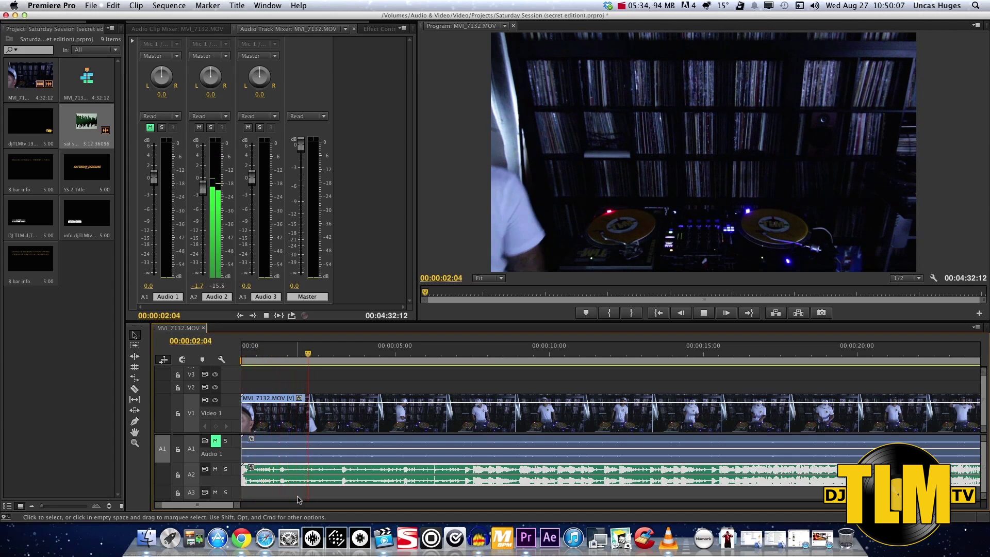
pyautogui.press('space')
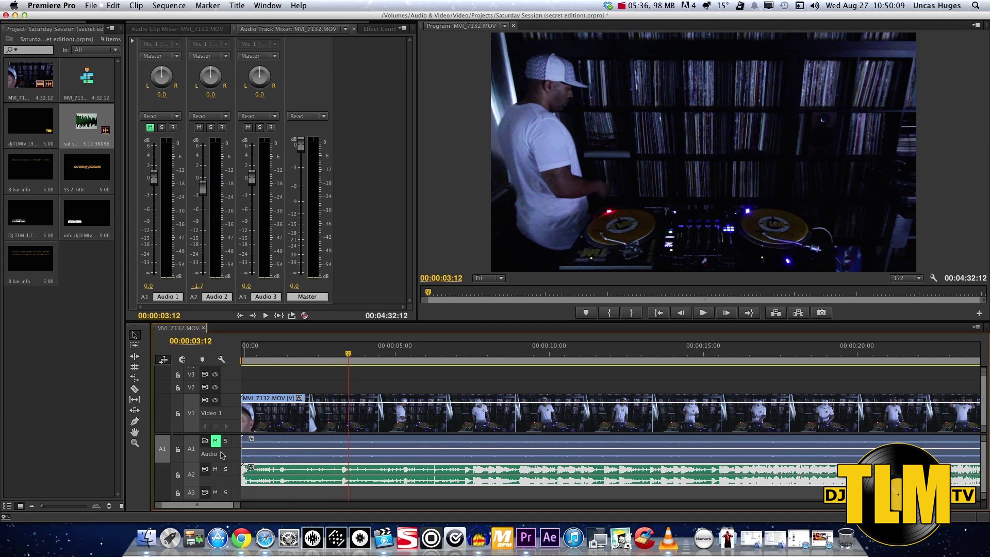
# Mute Audio 2, unmute Audio 1 and play the sequence's opening with only the camera audio.
pyautogui.click(216, 469)
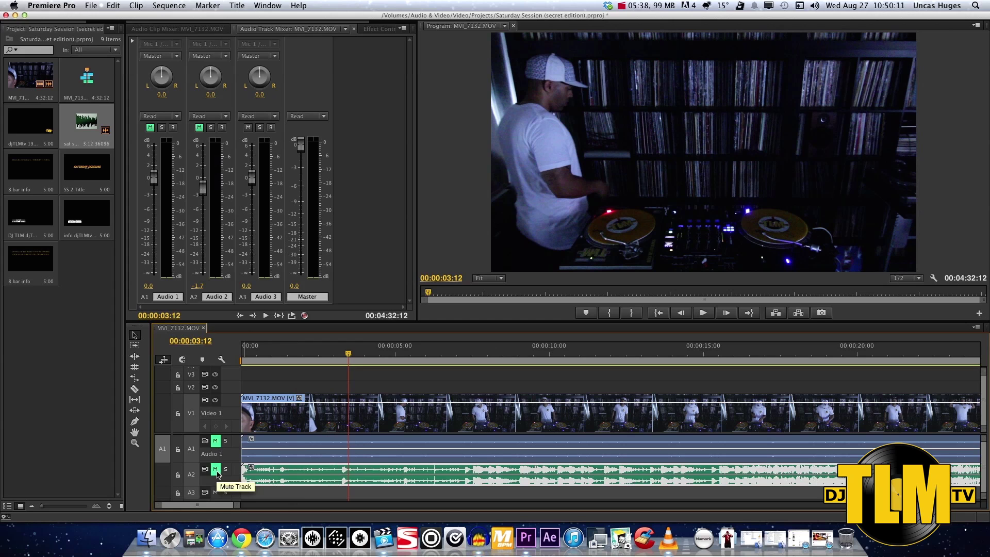
pyautogui.moveTo(232, 505); pyautogui.dragTo(340, 514)
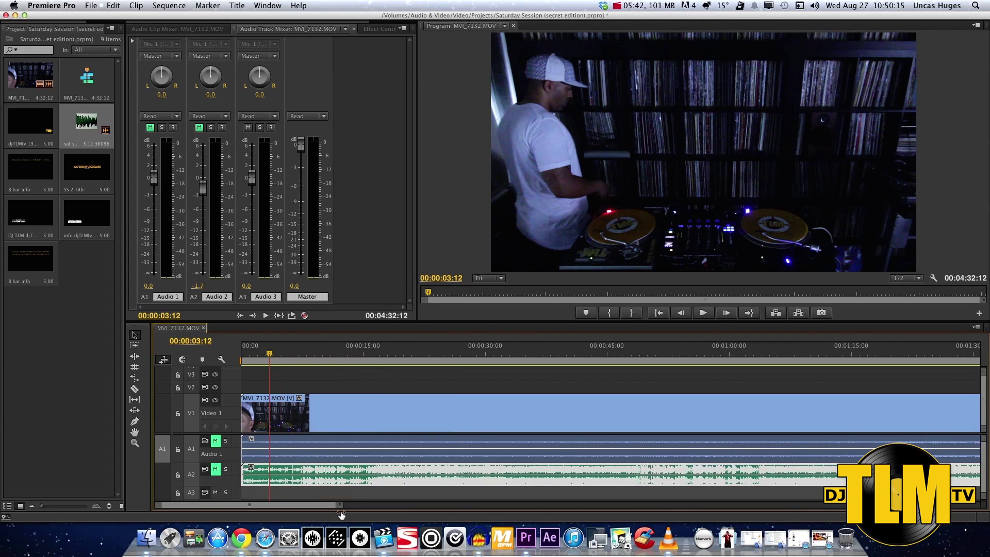
pyautogui.moveTo(269, 356); pyautogui.dragTo(241, 356)
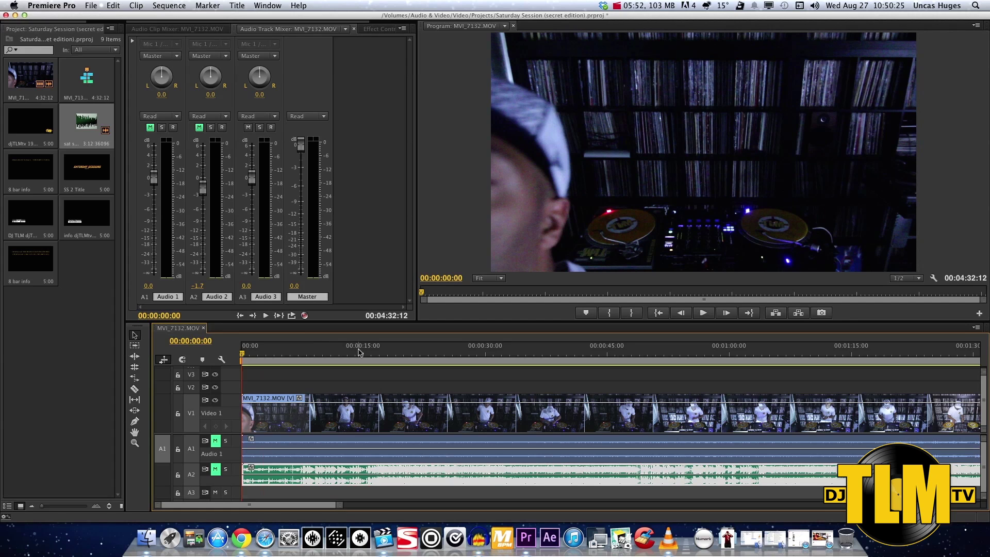
pyautogui.press('space')
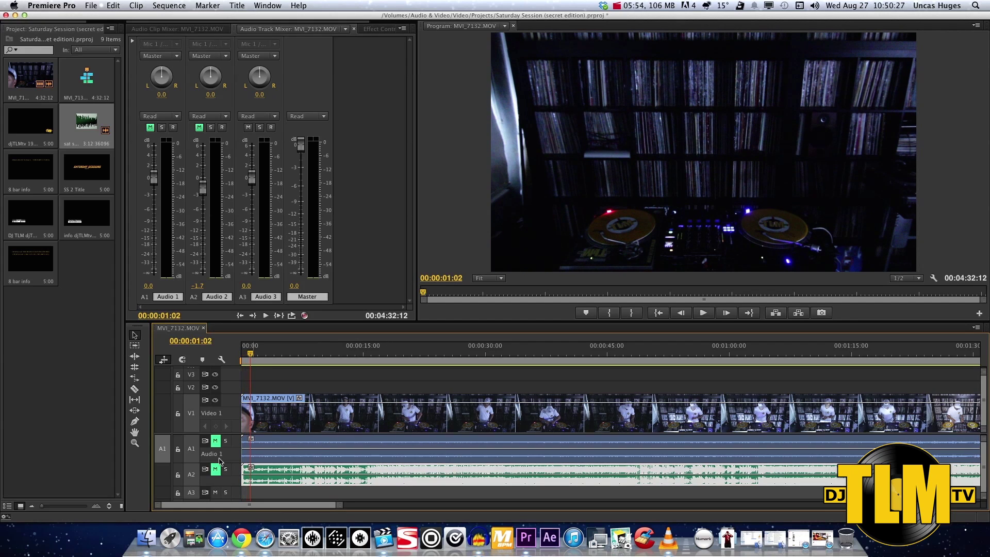
pyautogui.click(215, 440)
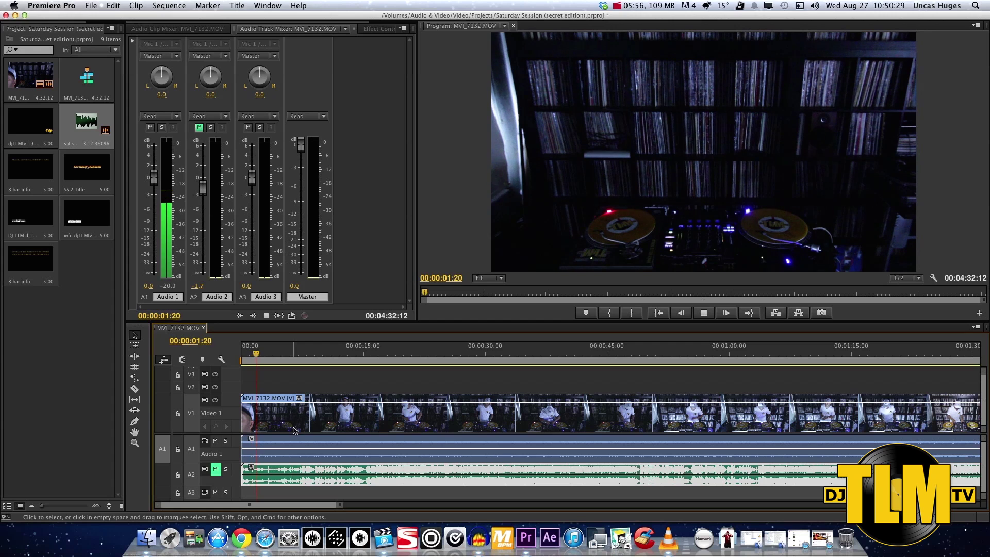
pyautogui.press('space')
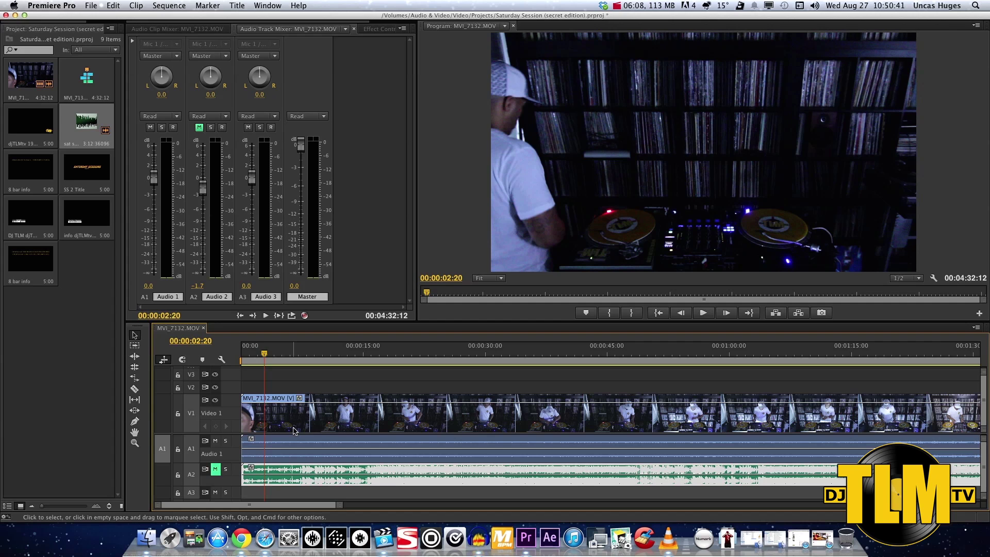
pyautogui.press('space')
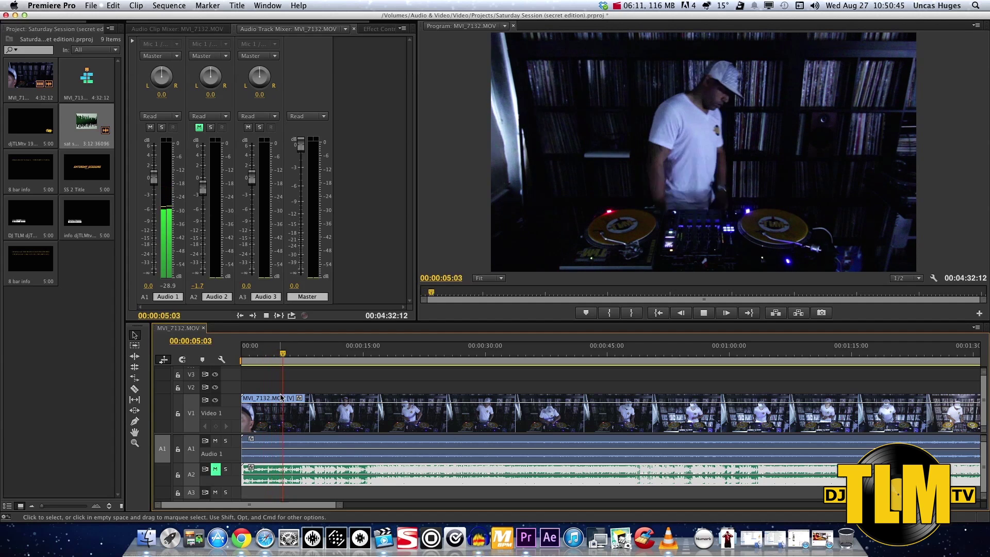
pyautogui.press('space')
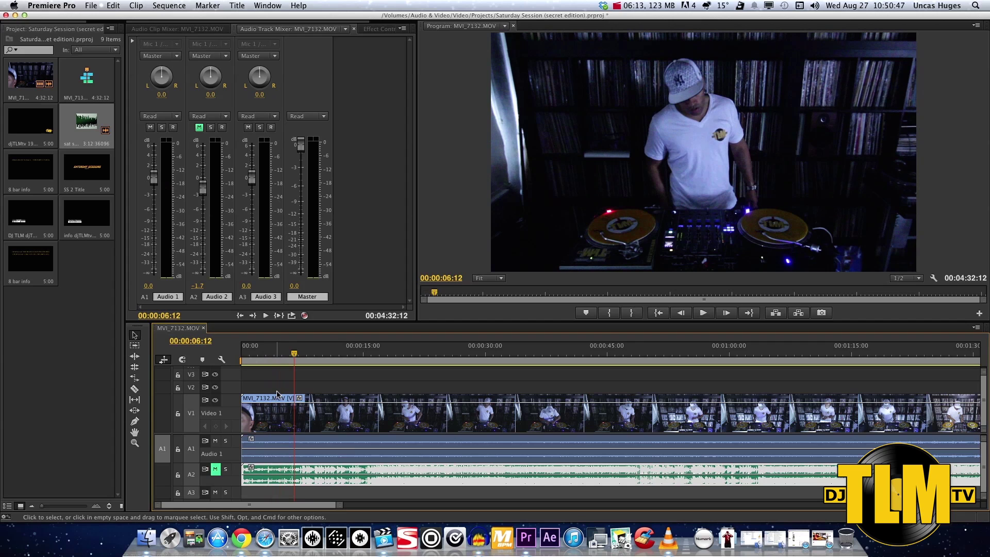
# Scrub and play the footage to place the playhead at 00:00:32:02, and trim the start of MVI_7132.MOV to about that point.
pyautogui.moveTo(295, 356); pyautogui.dragTo(527, 358)
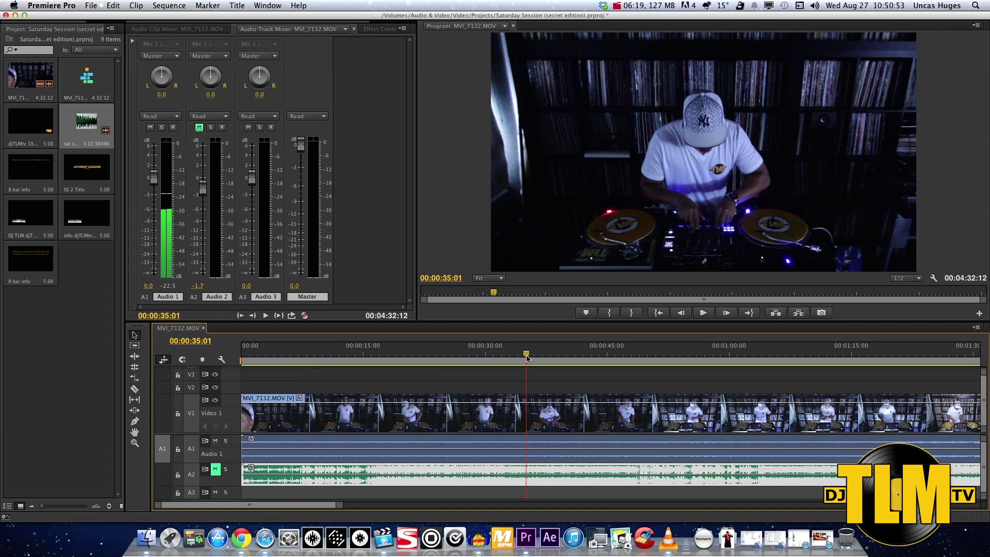
pyautogui.moveTo(526, 357); pyautogui.dragTo(500, 356)
pyautogui.press('space')
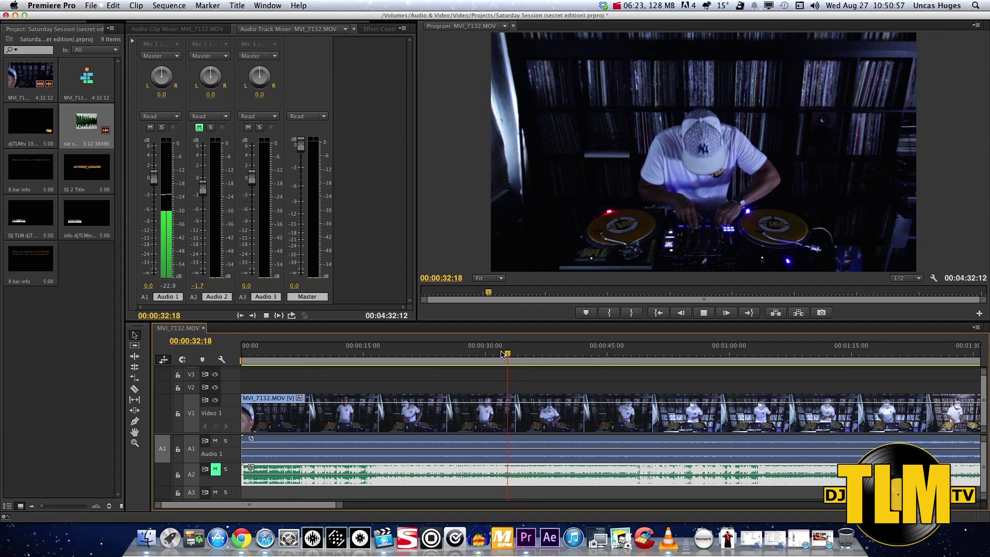
pyautogui.moveTo(501, 355); pyautogui.dragTo(484, 355)
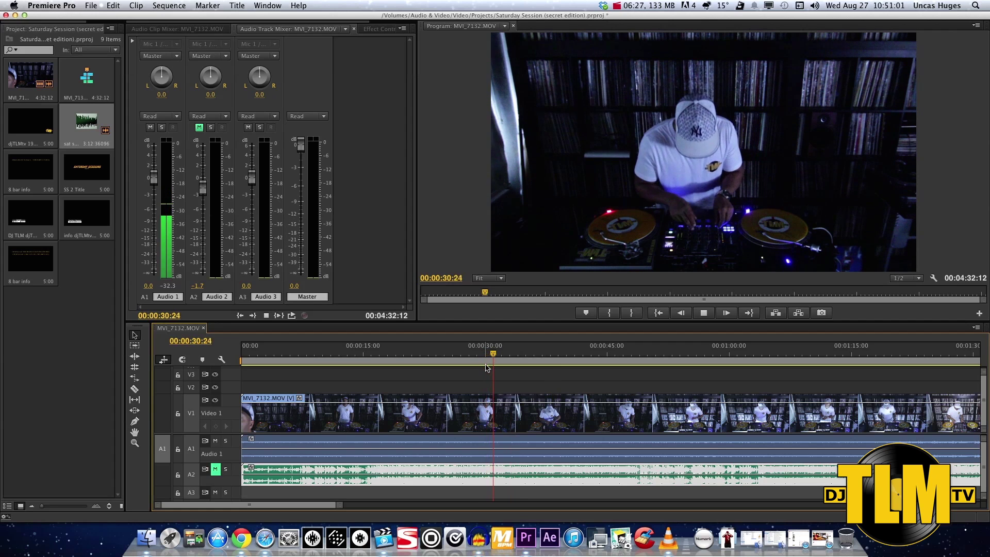
pyautogui.click(499, 354)
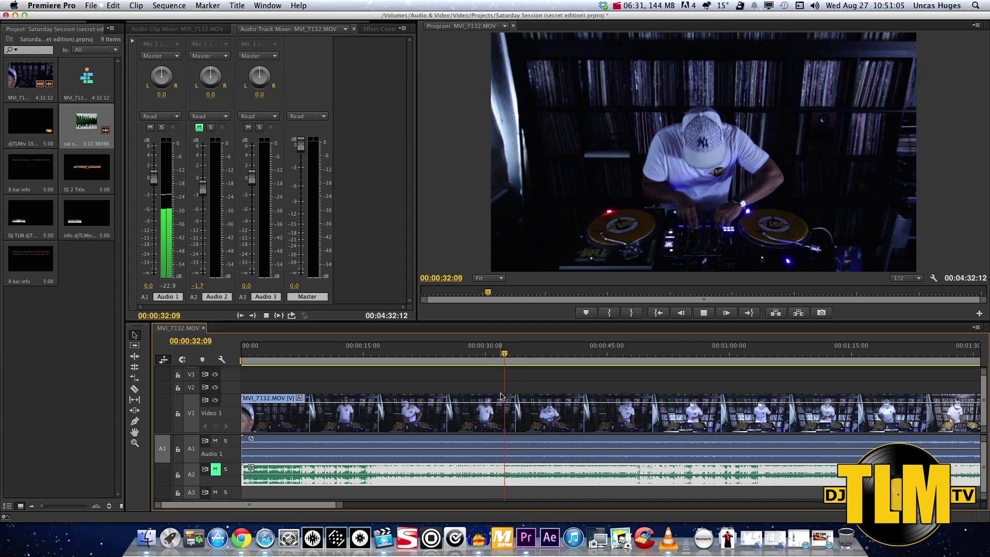
pyautogui.click(504, 355)
pyautogui.moveTo(504, 355); pyautogui.dragTo(503, 355)
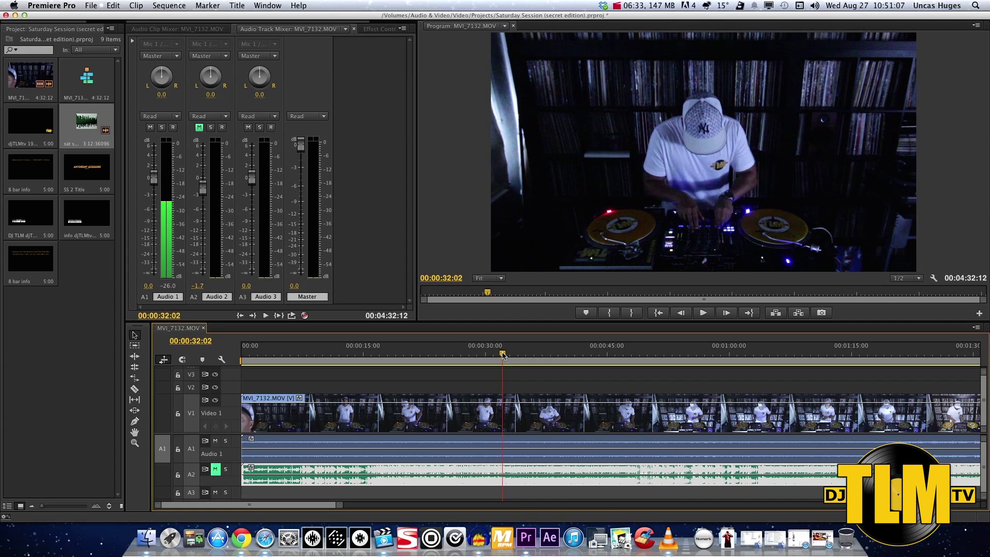
pyautogui.moveTo(243, 416); pyautogui.dragTo(504, 415)
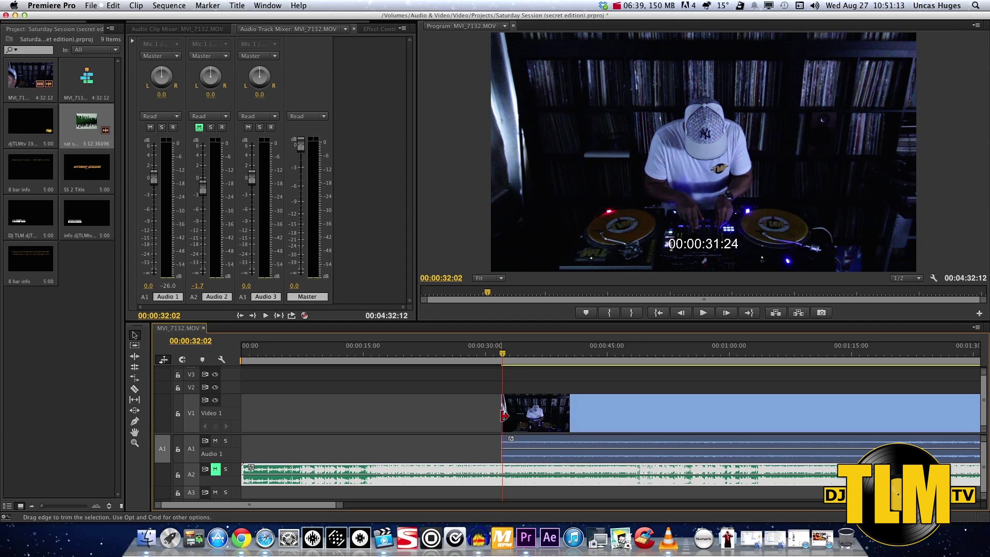
pyautogui.click(501, 353)
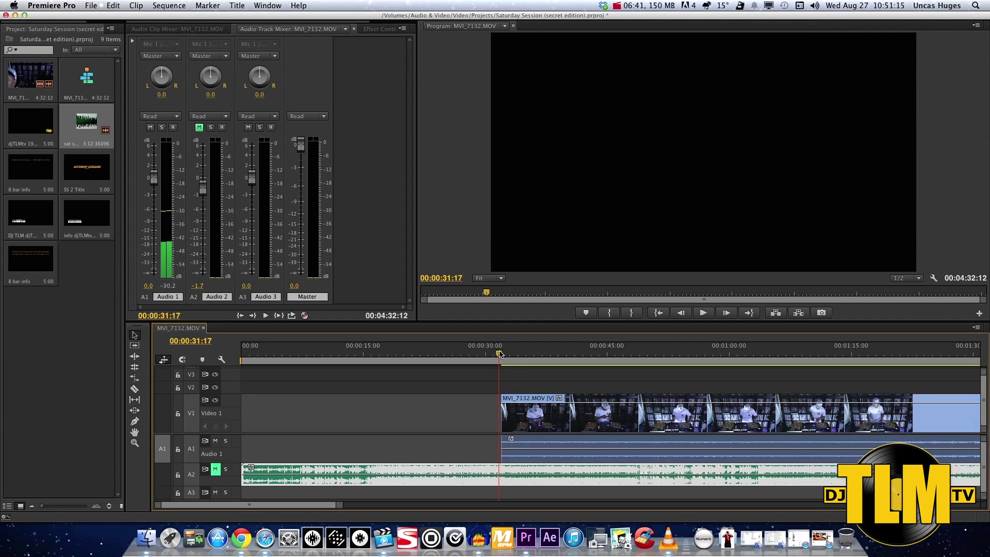
# Play the trimmed footage with its camera audio, and compare it with the Audio 2 recording unmuted and played from the sequence start.
pyautogui.press('space')
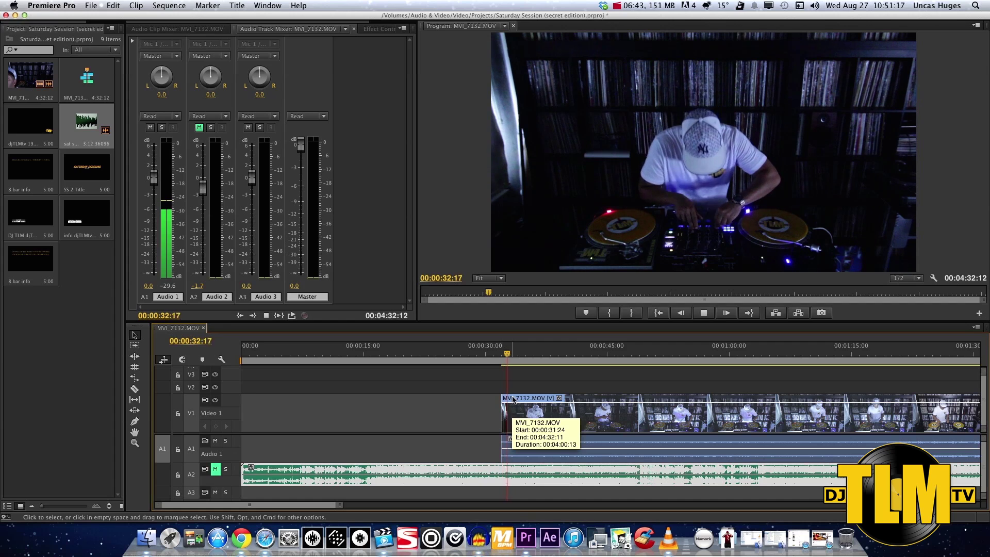
pyautogui.press('space')
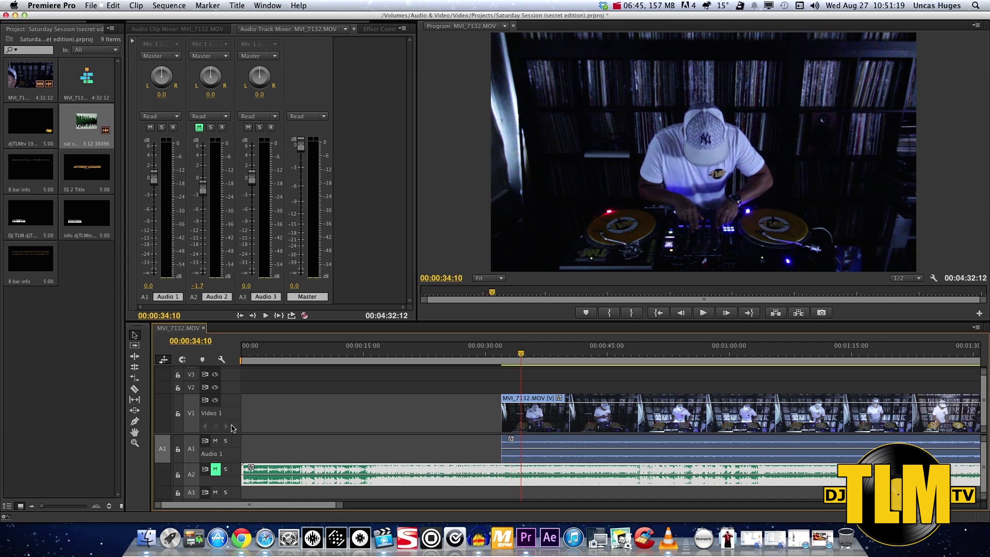
pyautogui.click(215, 468)
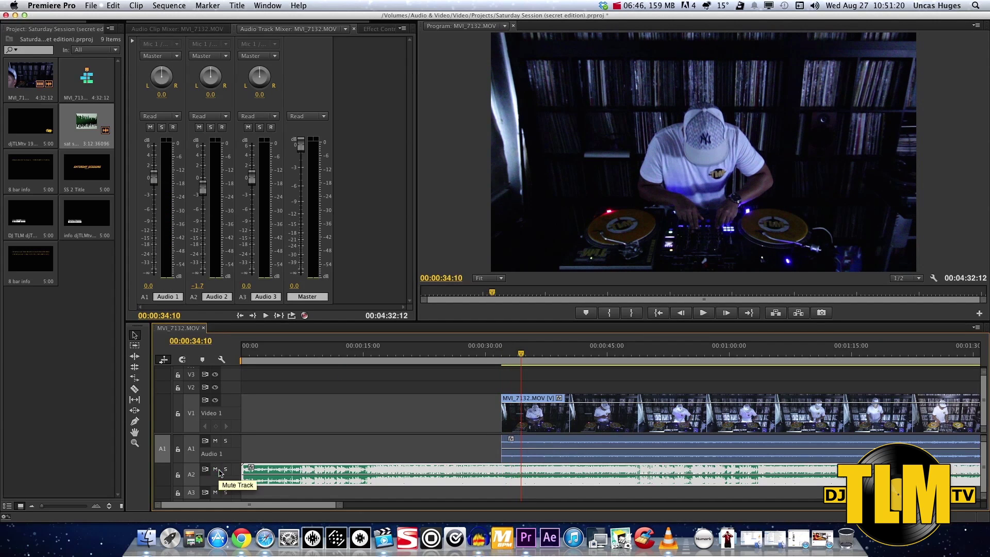
pyautogui.click(242, 357)
pyautogui.press('space')
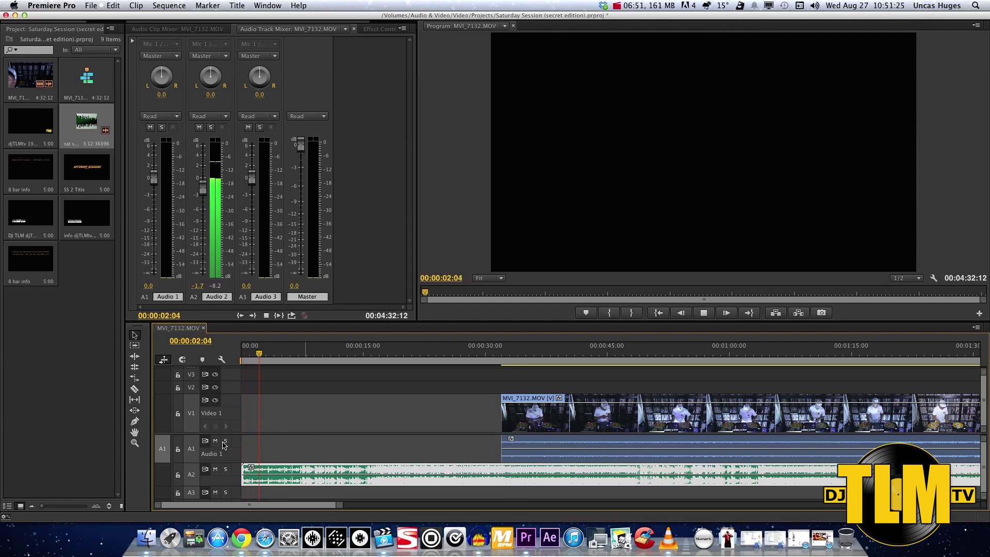
pyautogui.press('space')
# Mute Audio 2 and replay the trimmed footage from 00:00:31:21 with only the camera audio.
pyautogui.click(215, 469)
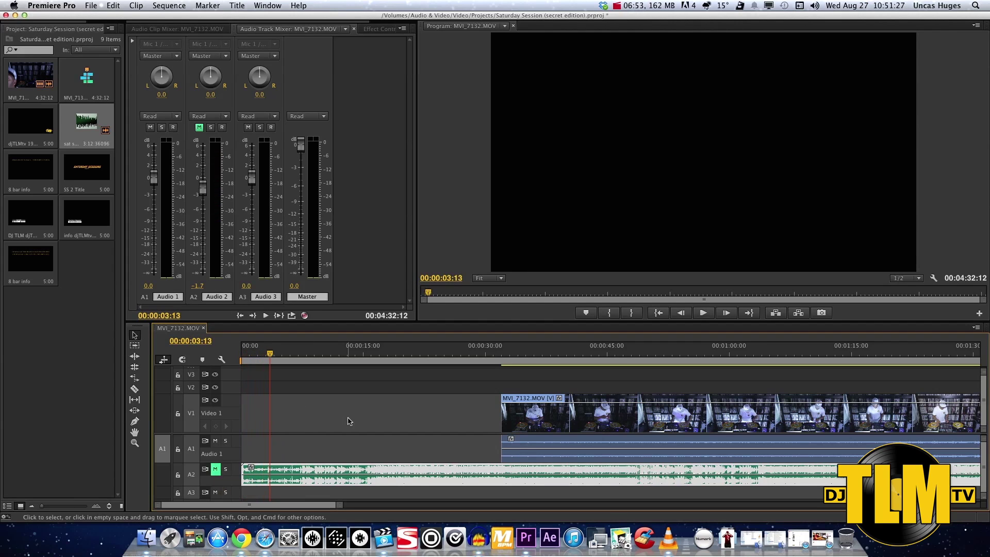
pyautogui.click(500, 355)
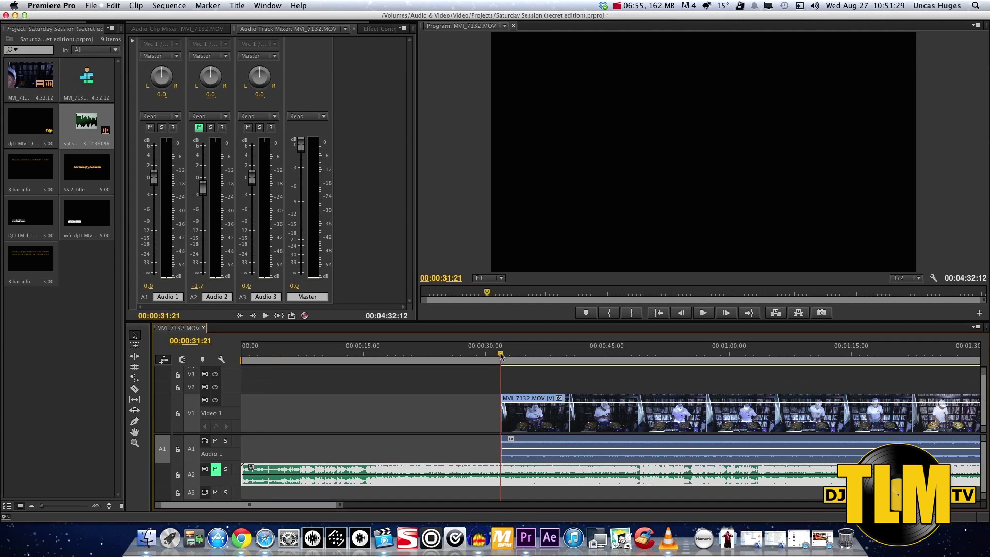
pyautogui.press('space')
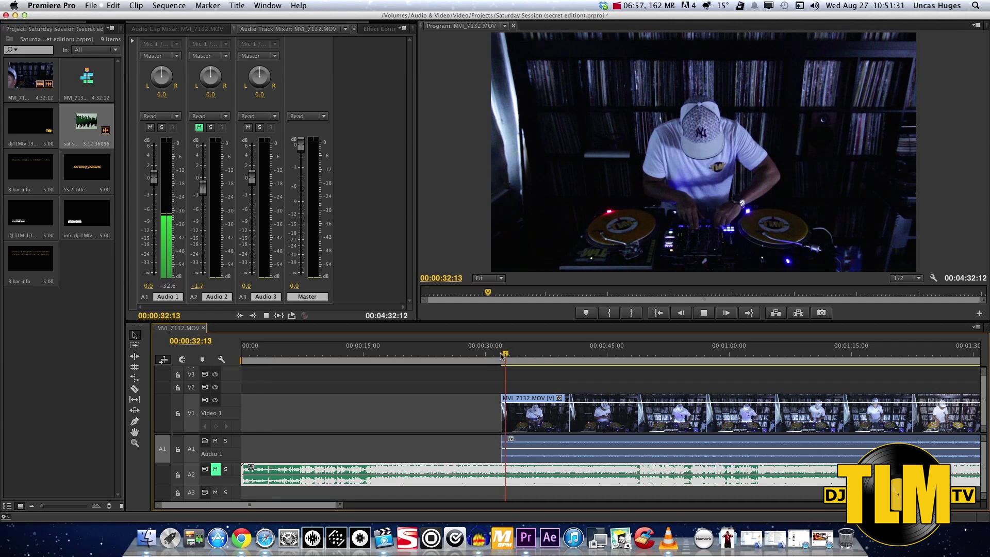
pyautogui.press('space')
# Move the trimmed MVI_7132.MOV clip to the beginning of the sequence and return the playhead to 00:00:00:00.
pyautogui.moveTo(554, 416); pyautogui.dragTo(257, 415)
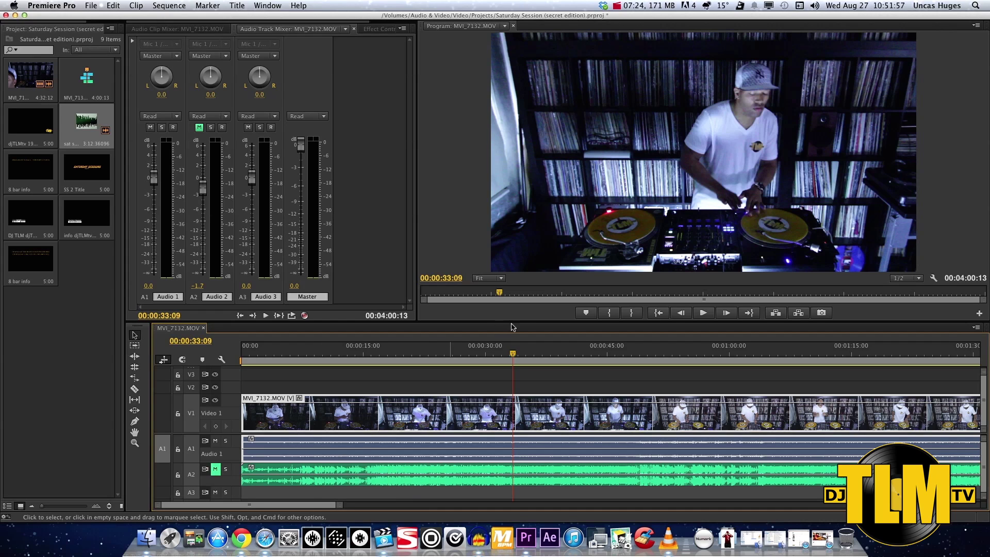
pyautogui.moveTo(514, 354); pyautogui.dragTo(384, 357)
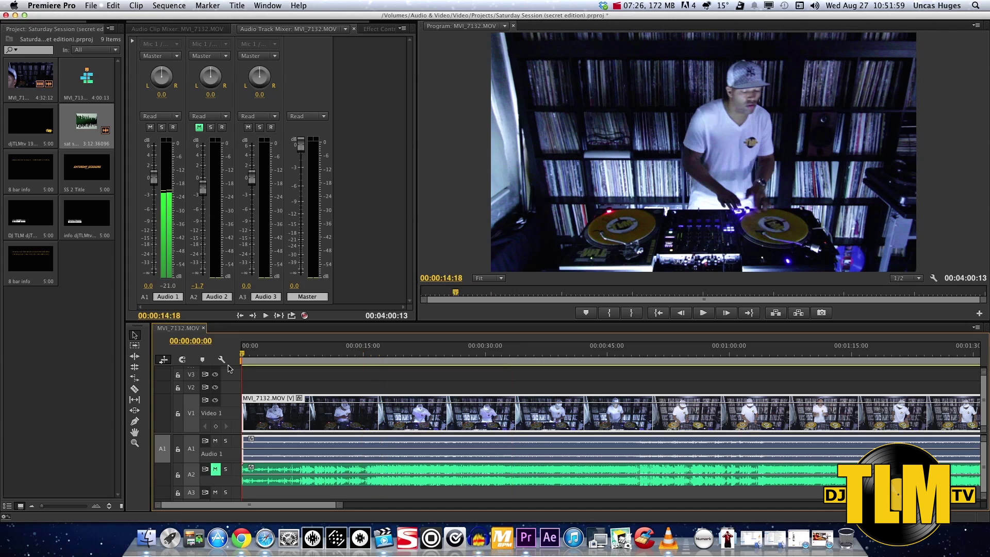
pyautogui.press('Home')
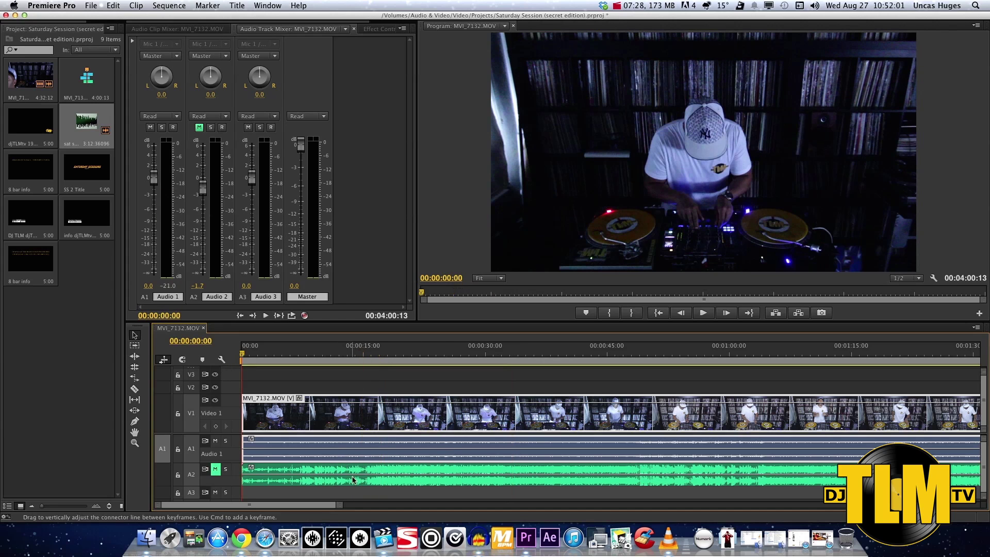
# Enlarge the timeline and the Audio 1 and Audio 2 tracks to compare both waveforms over the opening seconds.
pyautogui.moveTo(336, 505); pyautogui.dragTo(268, 508)
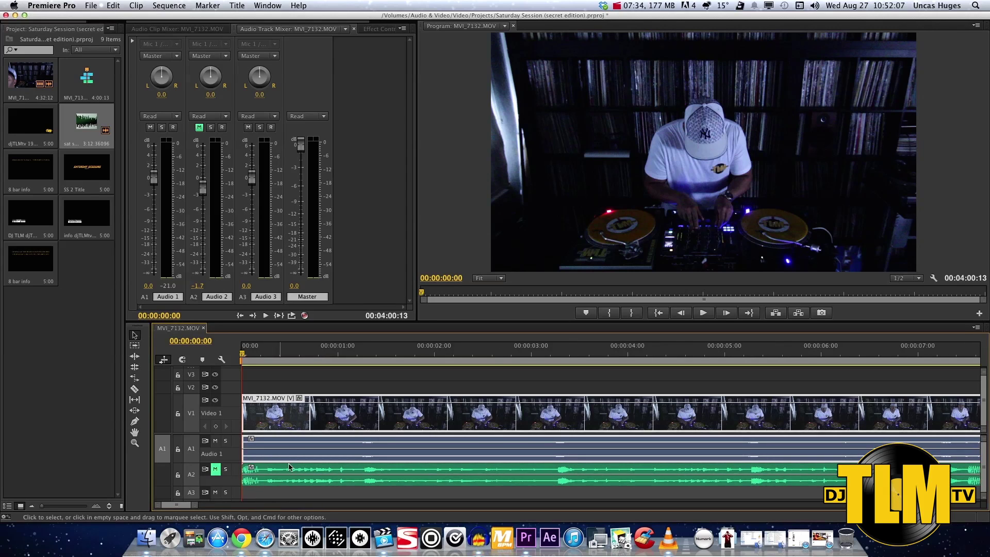
pyautogui.doubleClick(238, 450)
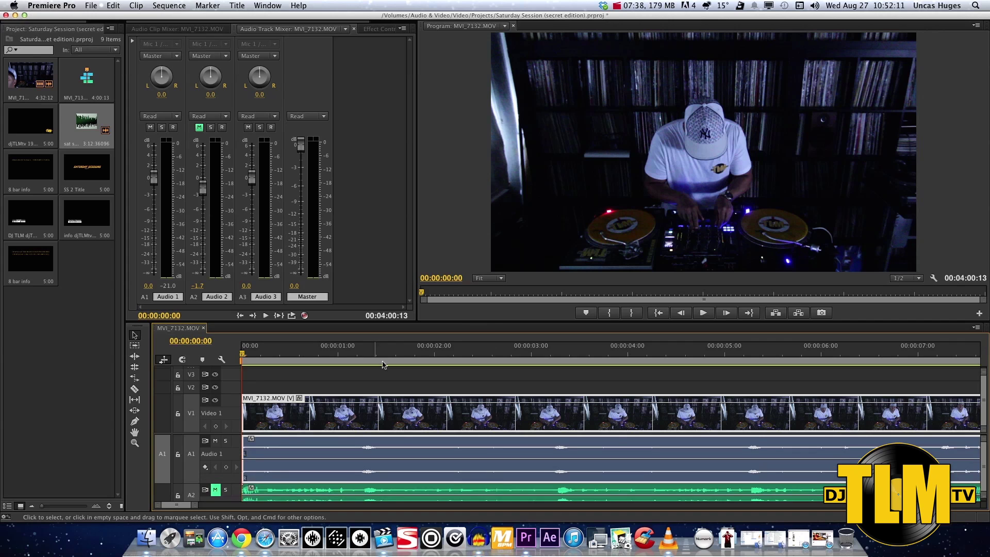
pyautogui.moveTo(489, 322); pyautogui.dragTo(476, 208)
pyautogui.moveTo(471, 256); pyautogui.dragTo(470, 262)
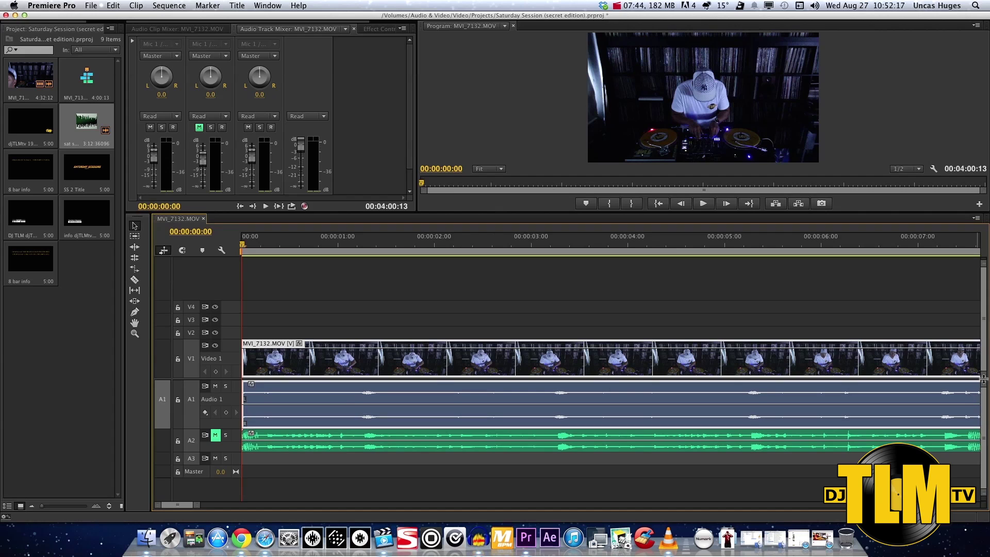
pyautogui.moveTo(983, 379); pyautogui.dragTo(983, 314)
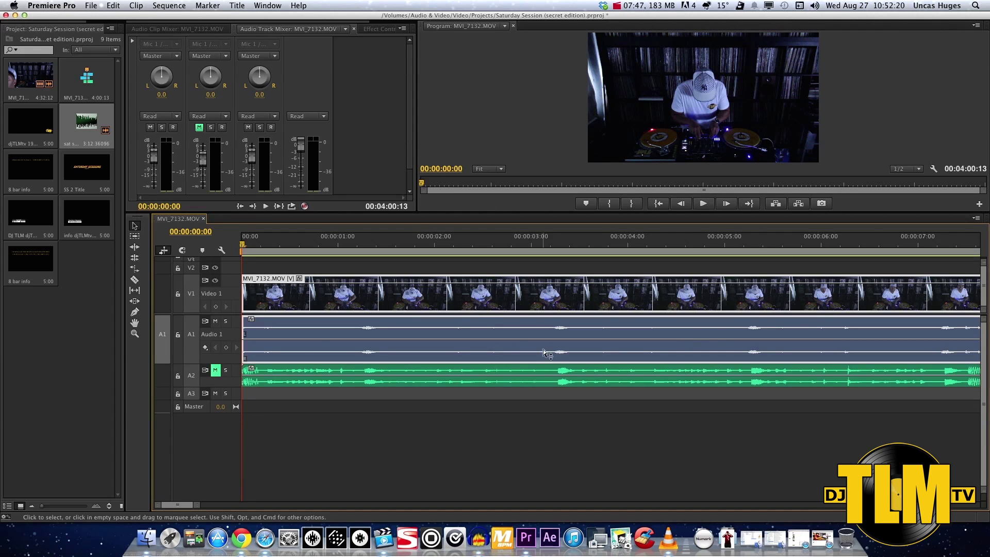
pyautogui.doubleClick(232, 381)
pyautogui.scroll(3, 232, 381)
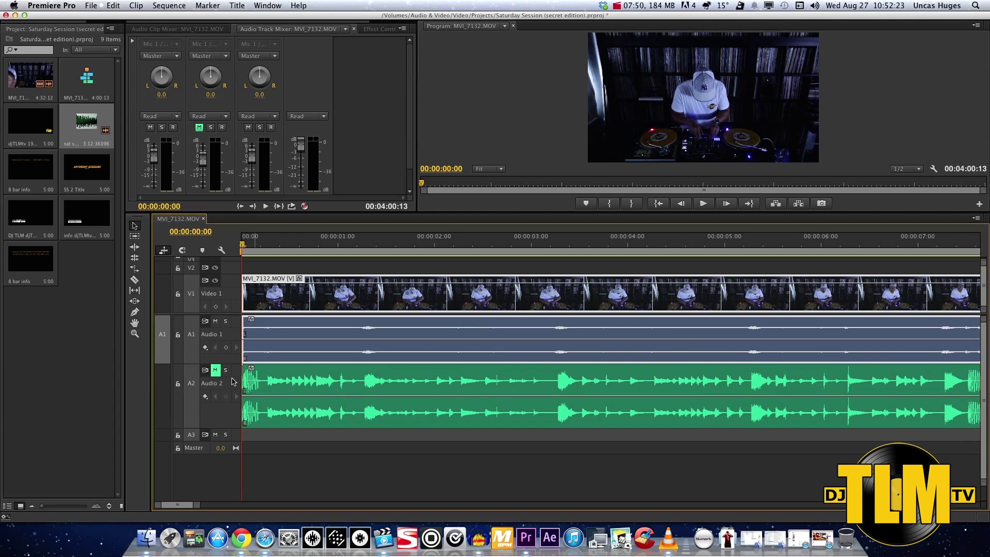
pyautogui.scroll(2, 237, 340)
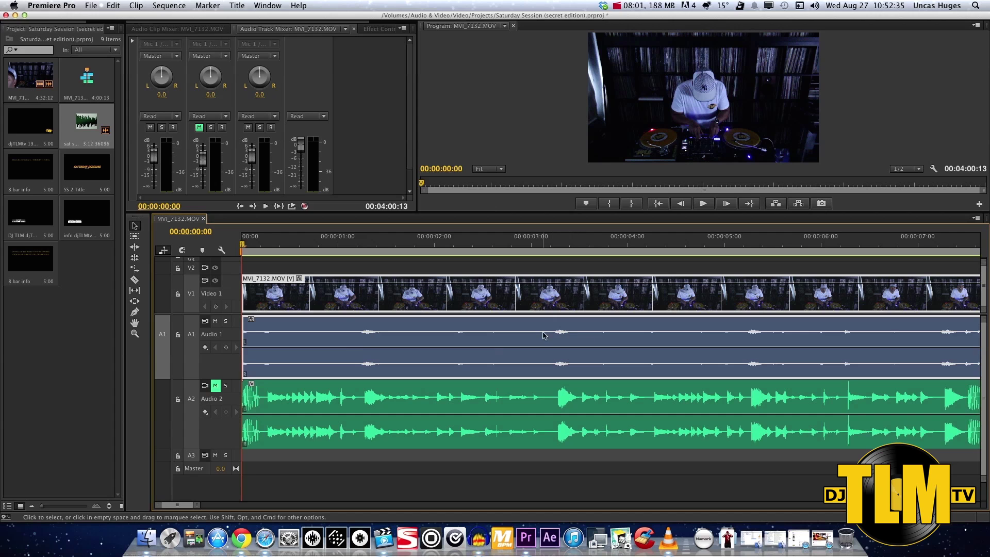
# Place the playhead at 00:00:01:07 on the Audio 2 peak and shift MVI_7132.MOV about one frame later to match it.
pyautogui.press('space')
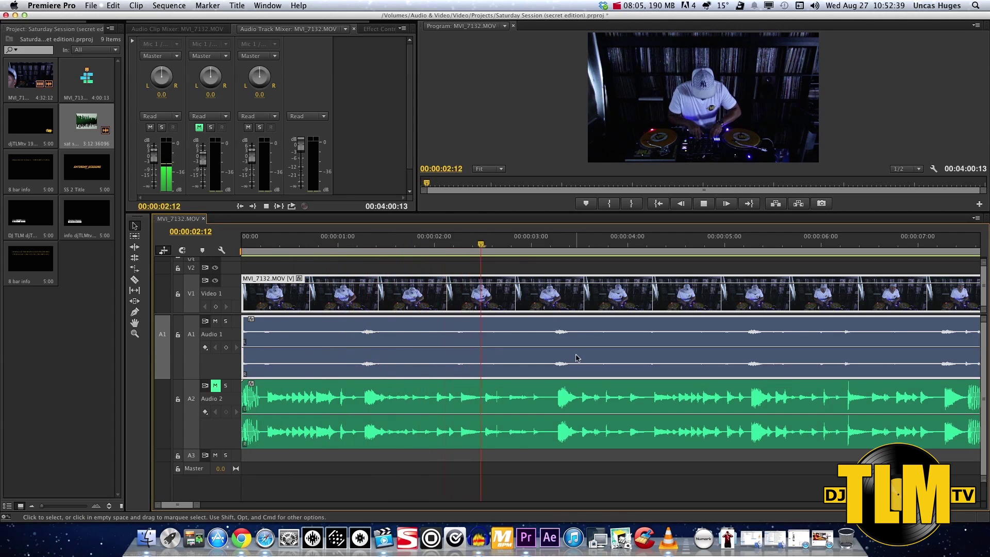
pyautogui.click(361, 242)
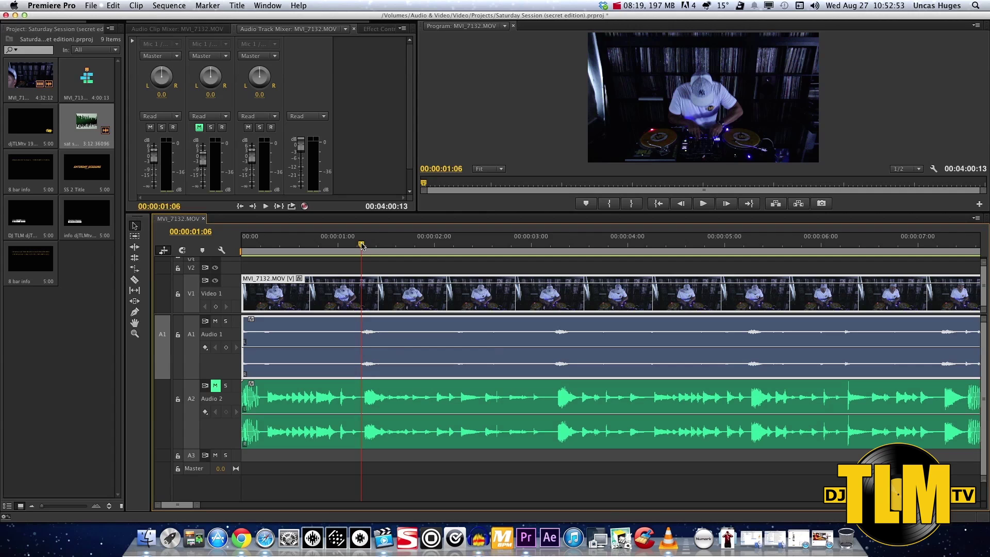
pyautogui.moveTo(361, 244); pyautogui.dragTo(365, 244)
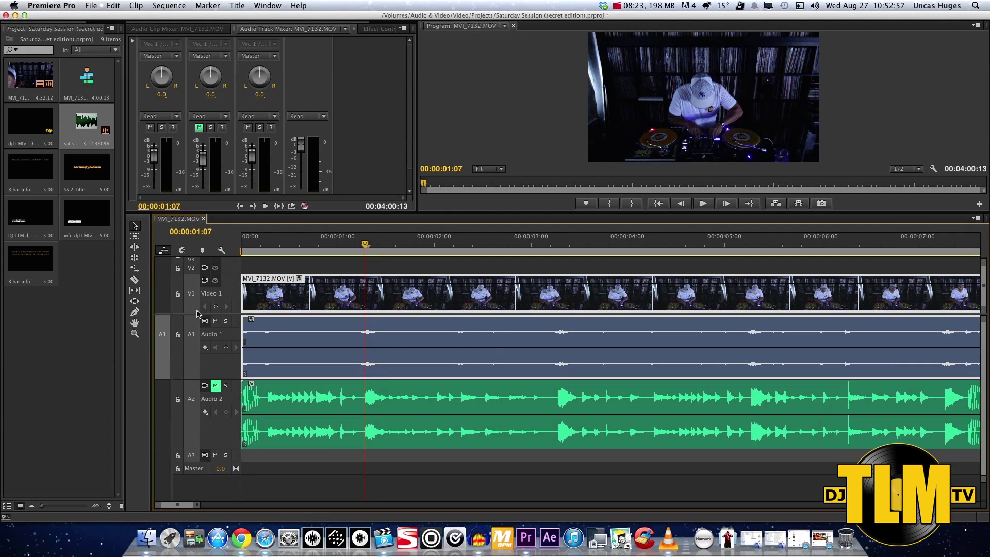
pyautogui.moveTo(199, 505); pyautogui.dragTo(187, 507)
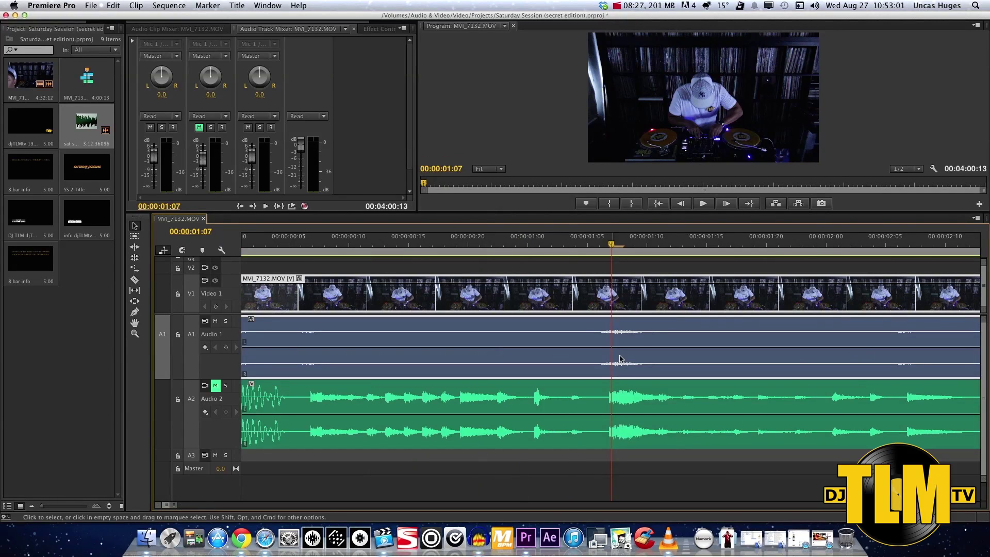
pyautogui.moveTo(621, 359); pyautogui.dragTo(626, 360)
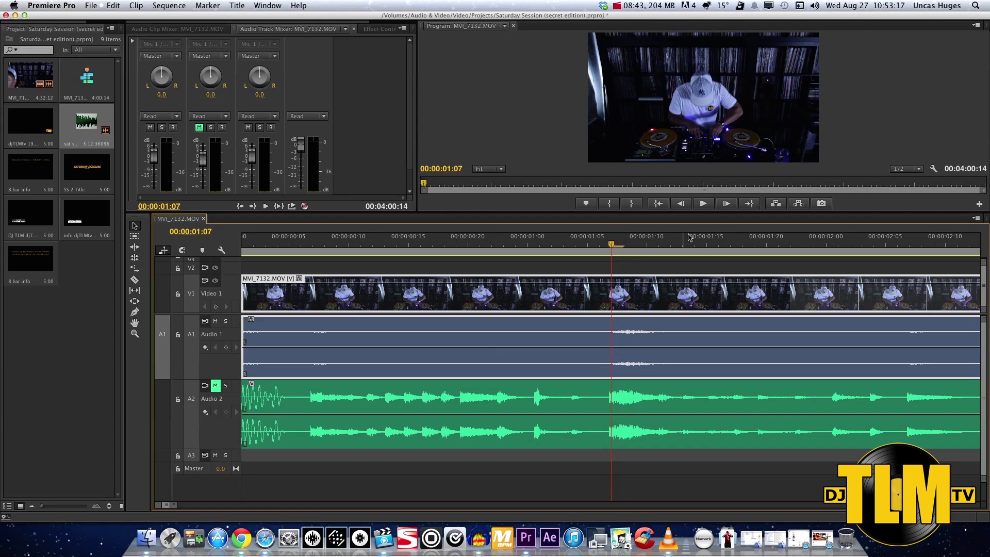
# Restore the larger video preview, mute Audio 1 with its track height reduced, and unmute Audio 2.
pyautogui.moveTo(688, 212); pyautogui.dragTo(689, 326)
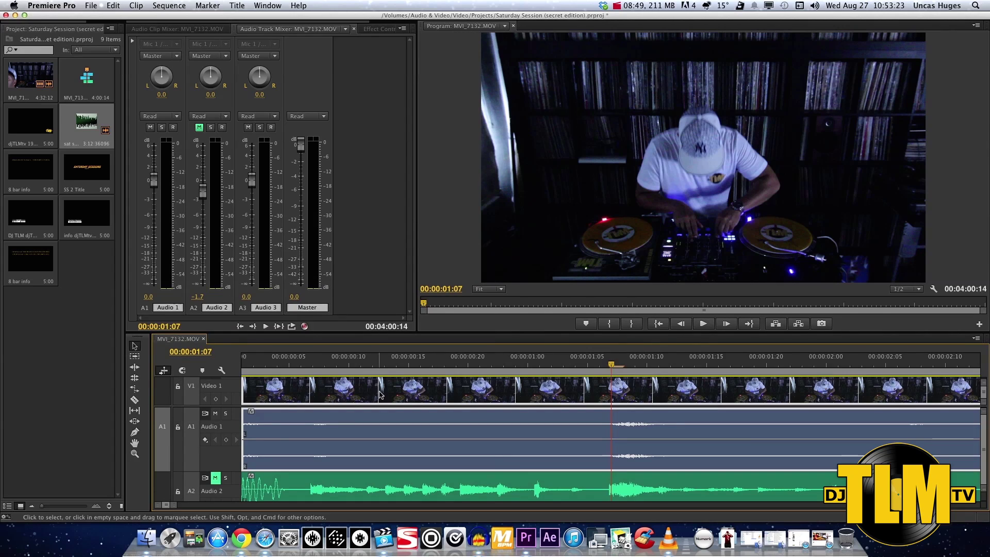
pyautogui.click(216, 414)
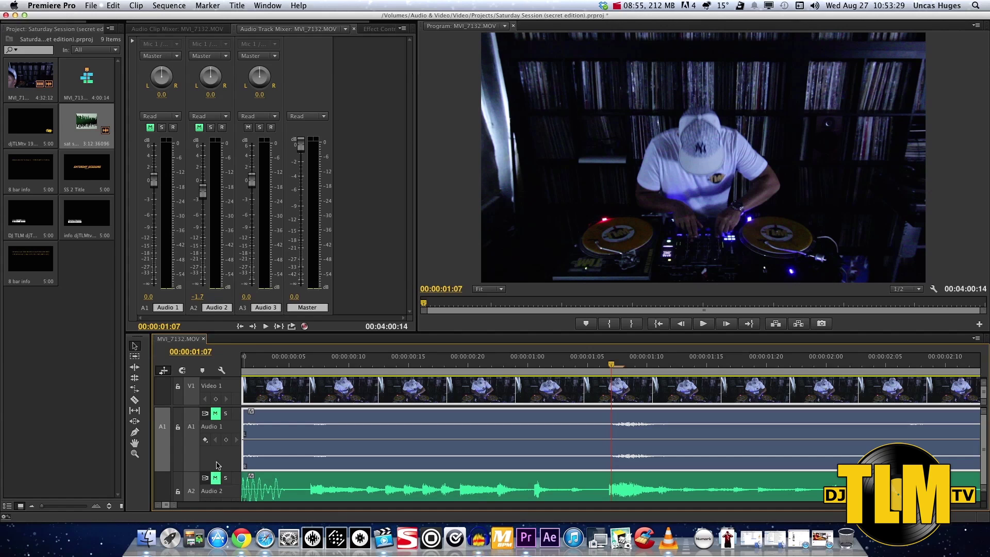
pyautogui.moveTo(228, 457); pyautogui.dragTo(225, 428)
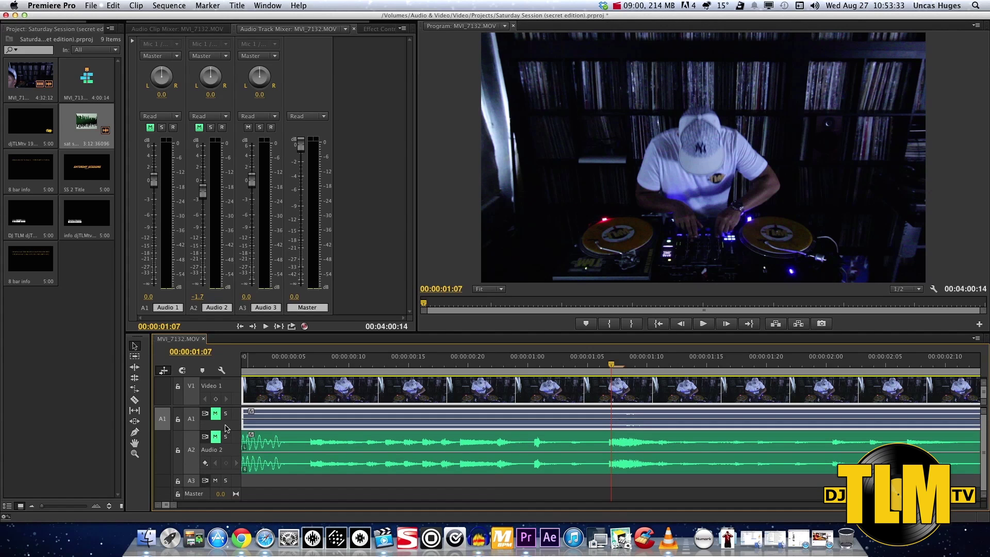
pyautogui.click(215, 437)
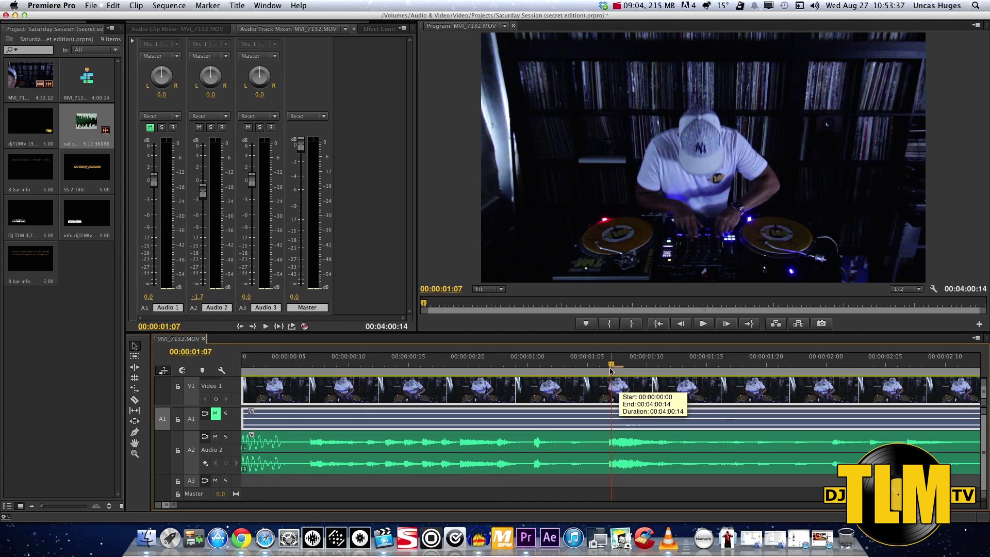
# Play the sequence from the beginning to about 00:00:22:14 to check the Audio 2 recording's sync with the video.
pyautogui.moveTo(611, 367); pyautogui.dragTo(149, 367)
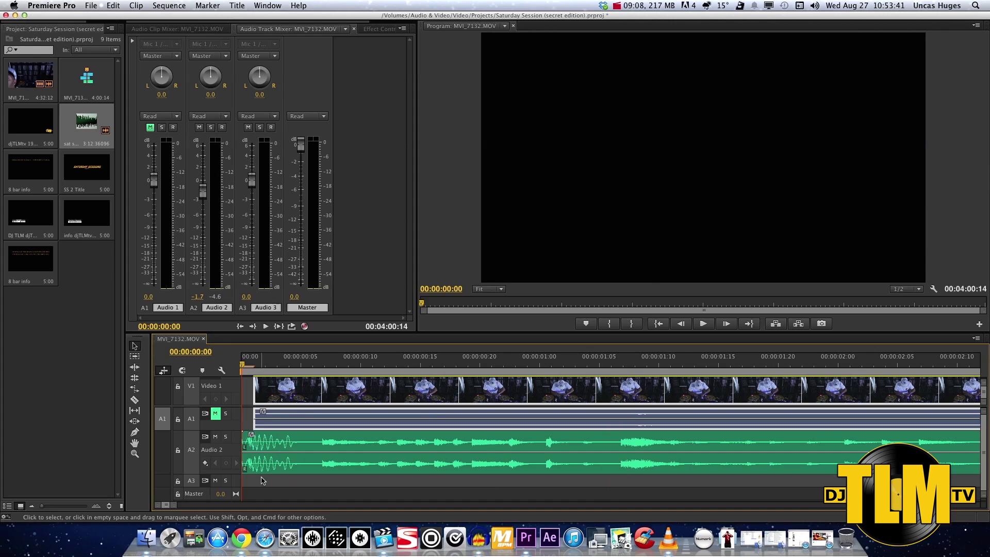
pyautogui.press('space')
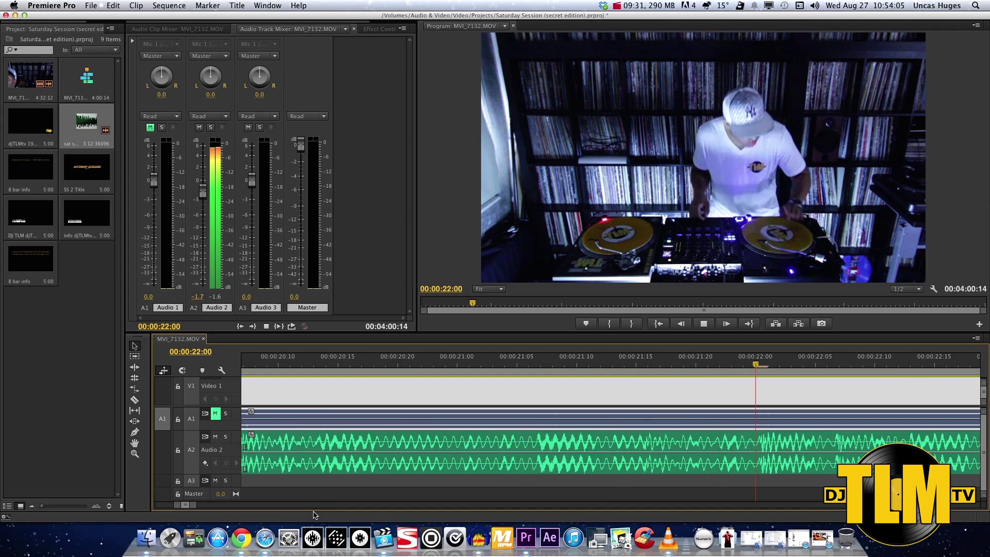
pyautogui.press('space')
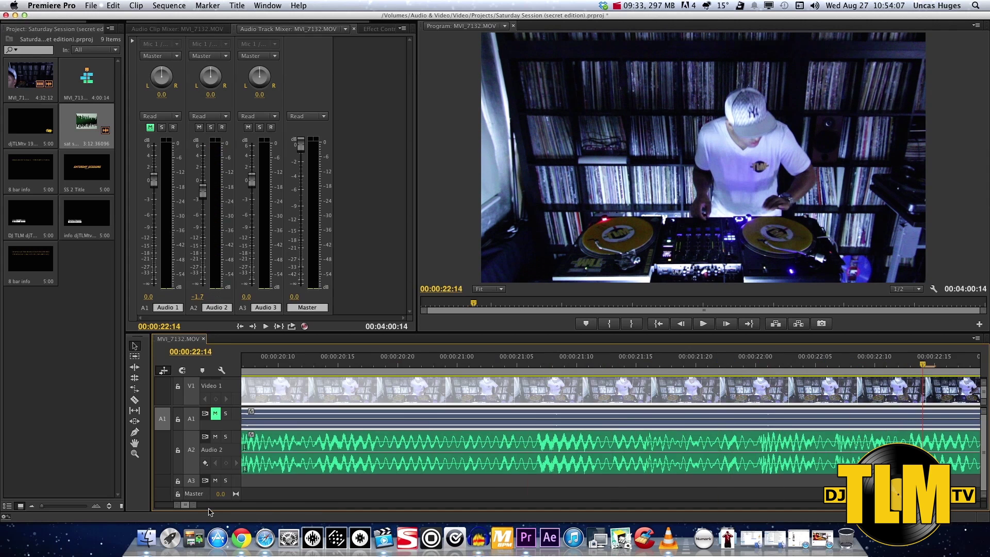
# Unlink the MVI_7132.MOV camera audio from its video.
pyautogui.moveTo(185, 506); pyautogui.dragTo(977, 507)
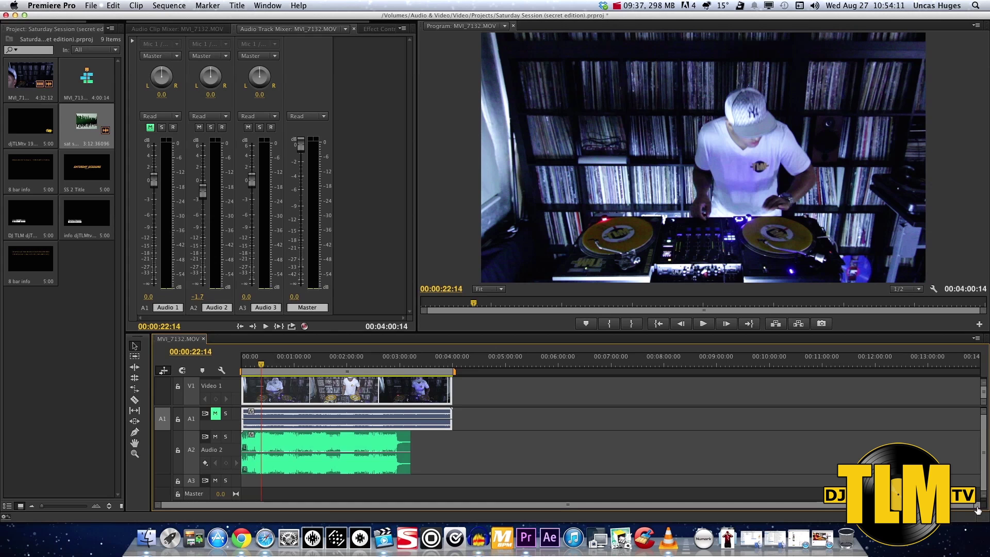
pyautogui.moveTo(977, 507); pyautogui.dragTo(365, 508)
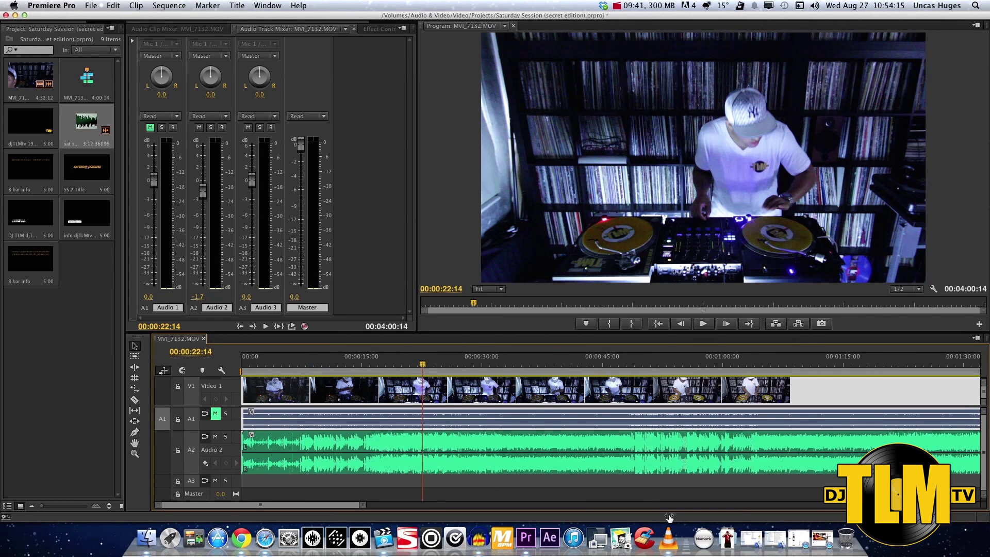
pyautogui.rightClick(466, 418)
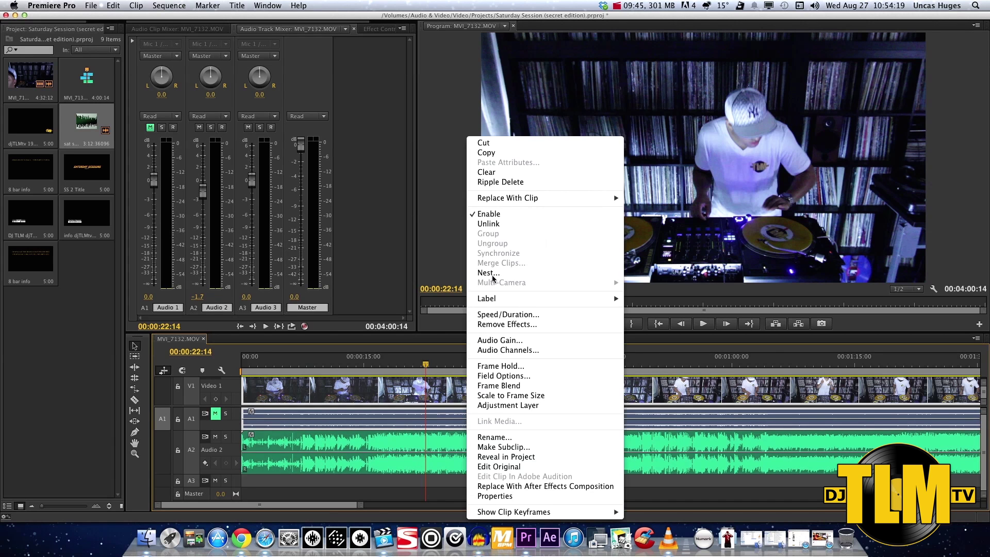
pyautogui.click(488, 224)
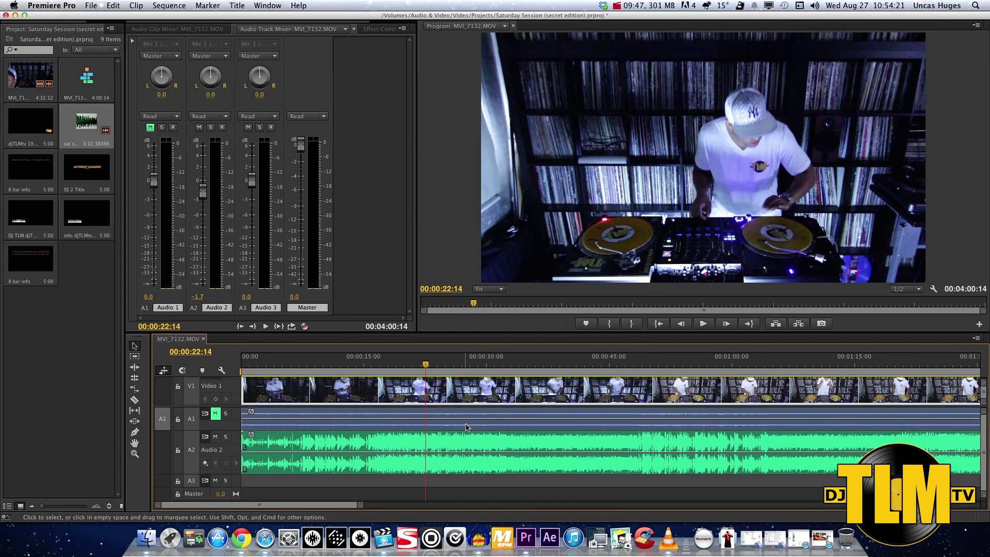
# Clear the camera audio clip from Audio 1 and unmute that track.
pyautogui.rightClick(466, 428)
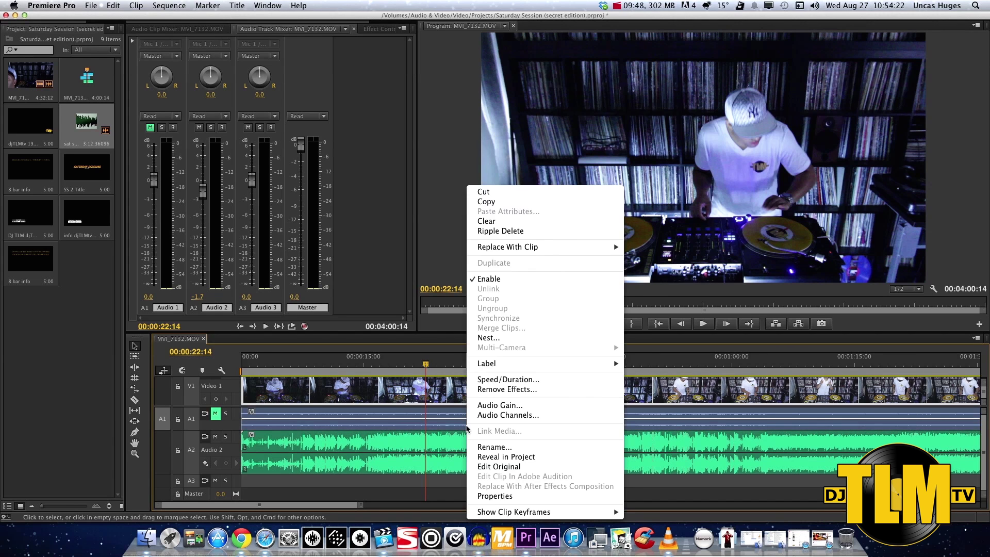
pyautogui.click(499, 221)
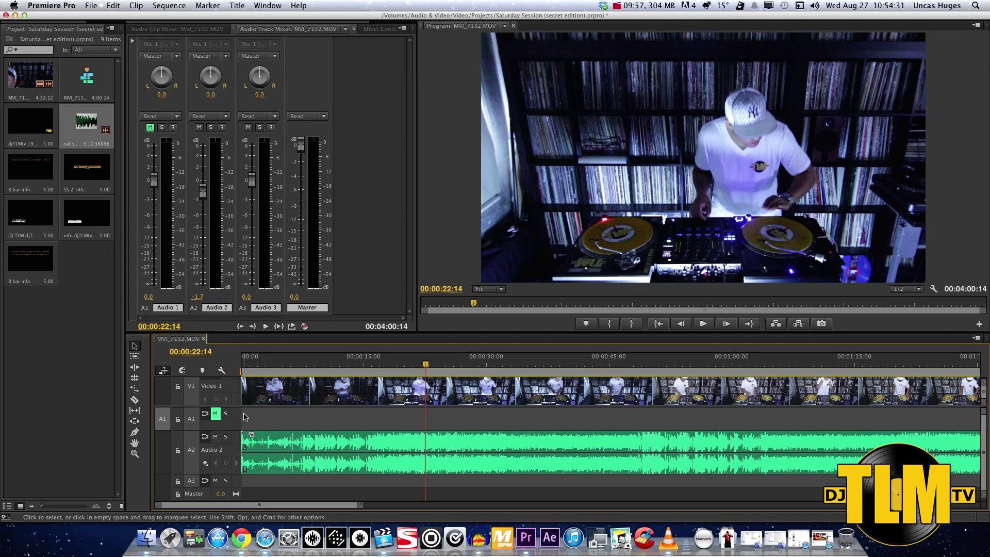
pyautogui.click(216, 415)
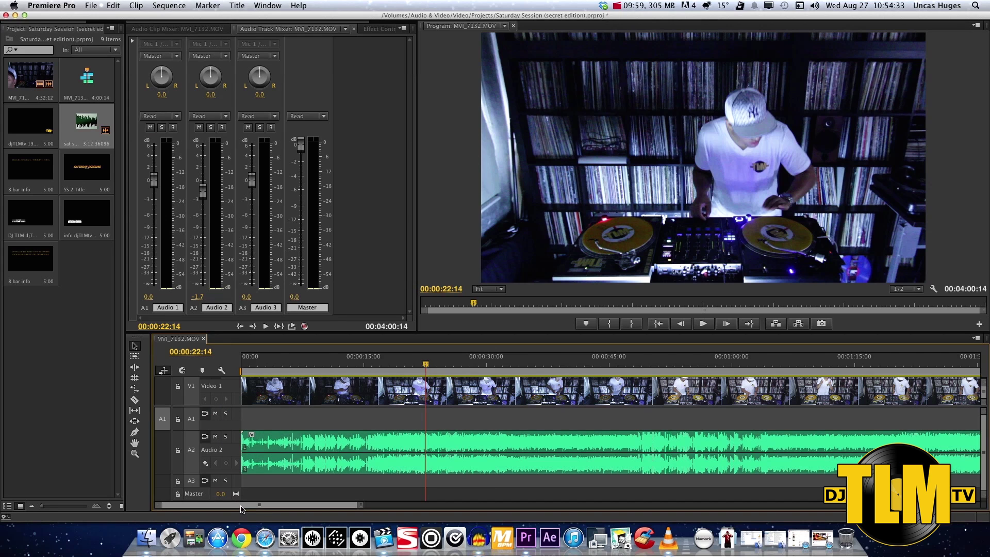
# Fit the whole sequence in the timeline and reduce the heights of the Audio 2 and Video 1 tracks.
pyautogui.doubleClick(289, 505)
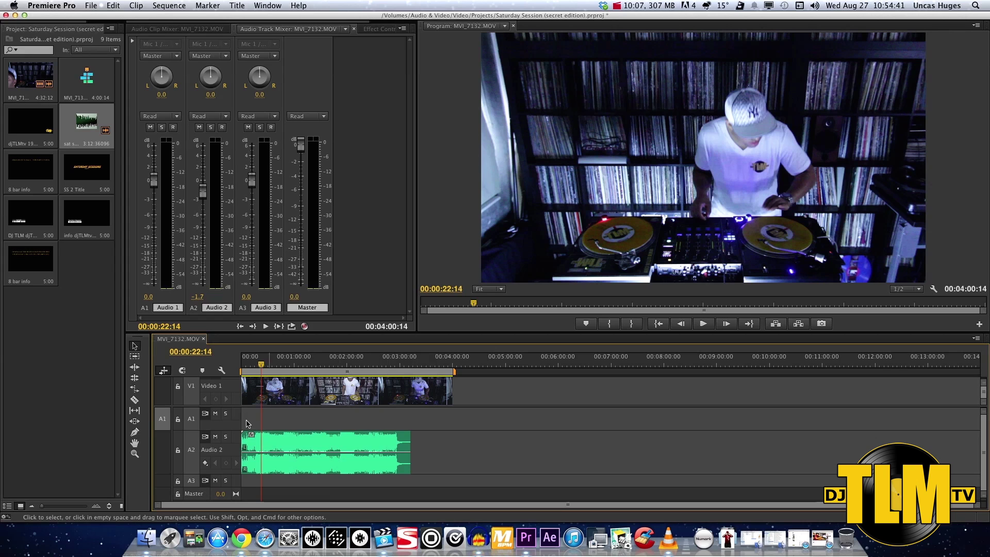
pyautogui.scroll(-2, 236, 454)
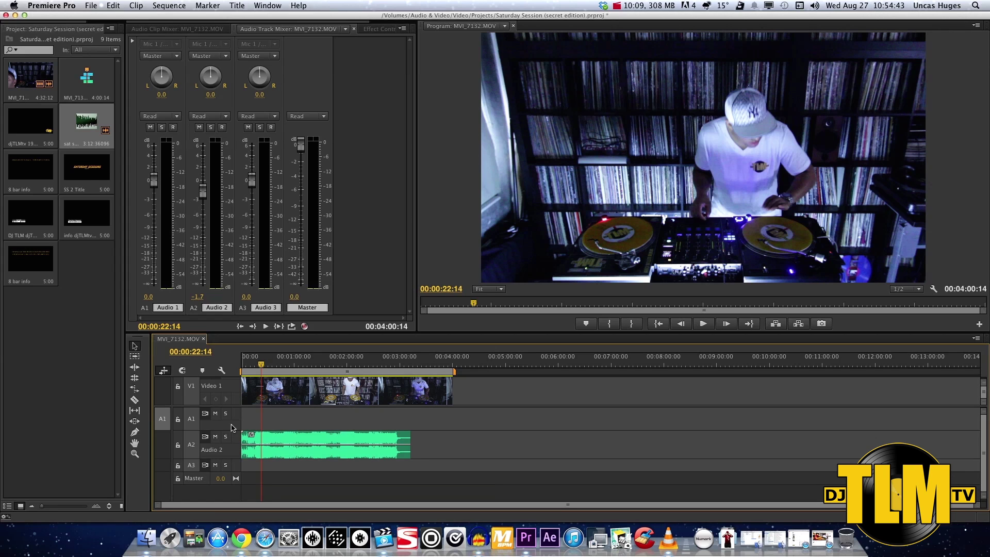
pyautogui.scroll(1, 231, 398)
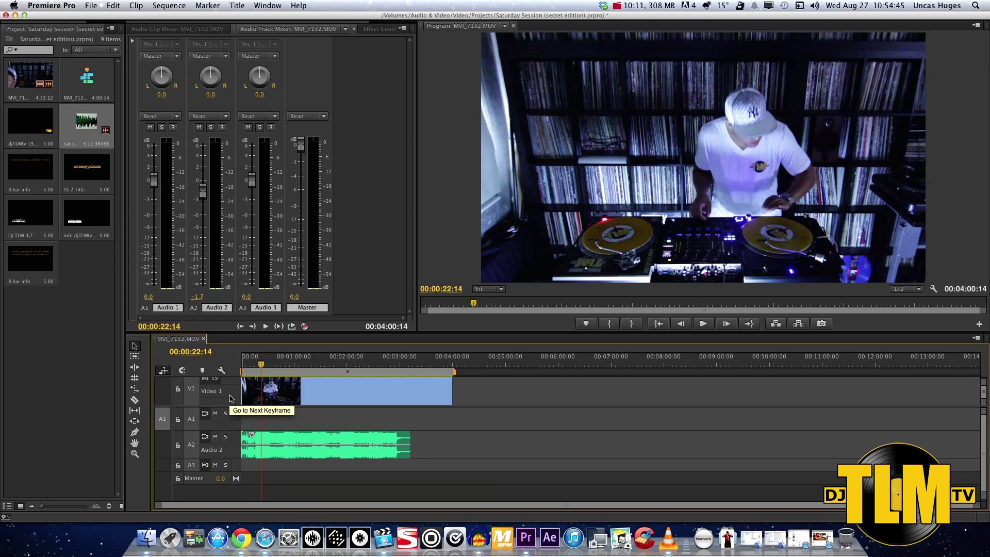
pyautogui.scroll(-1, 230, 398)
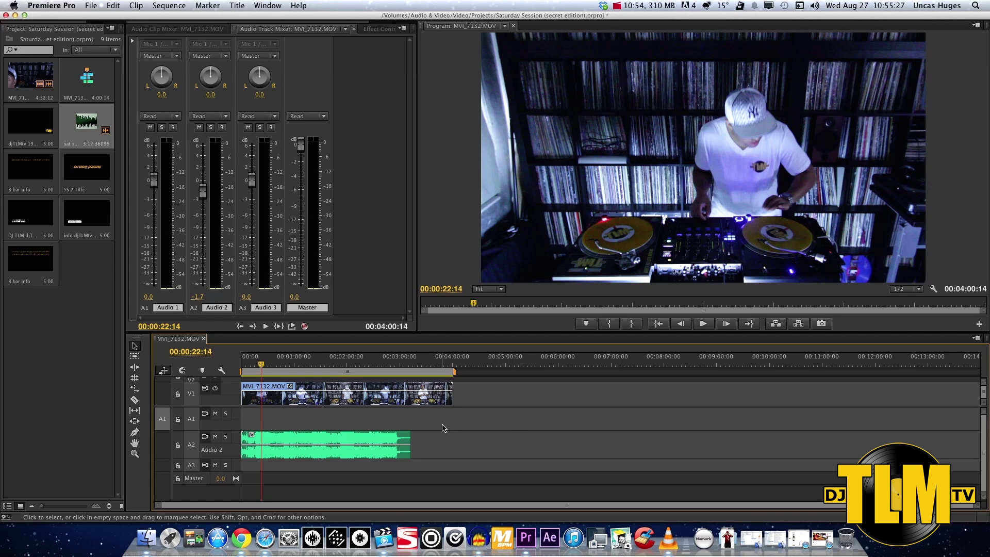
# View the Audio Clip Mixer, return to the Audio Track Mixer, and play the sequence to about 00:00:24:24 to check Audio 2's level.
pyautogui.click(340, 398)
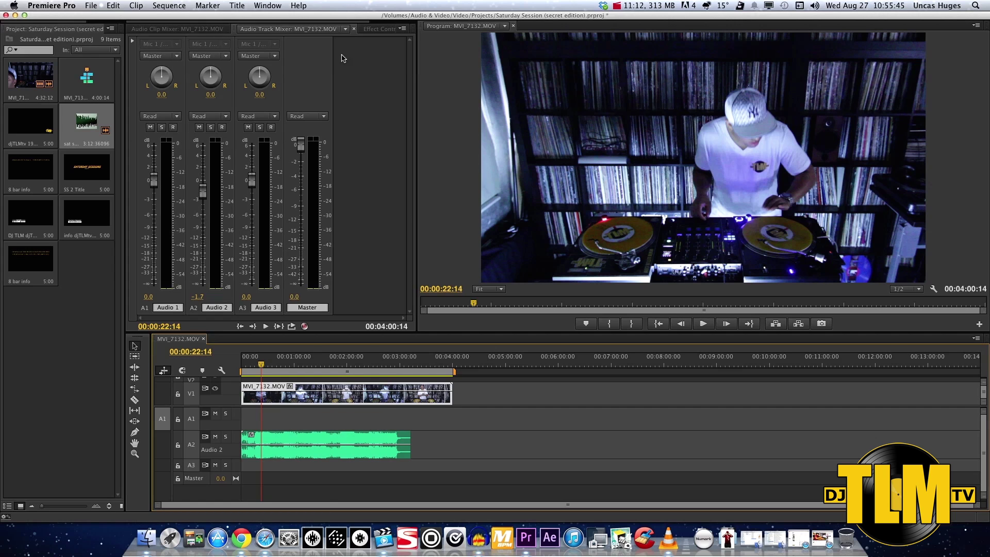
pyautogui.click(216, 33)
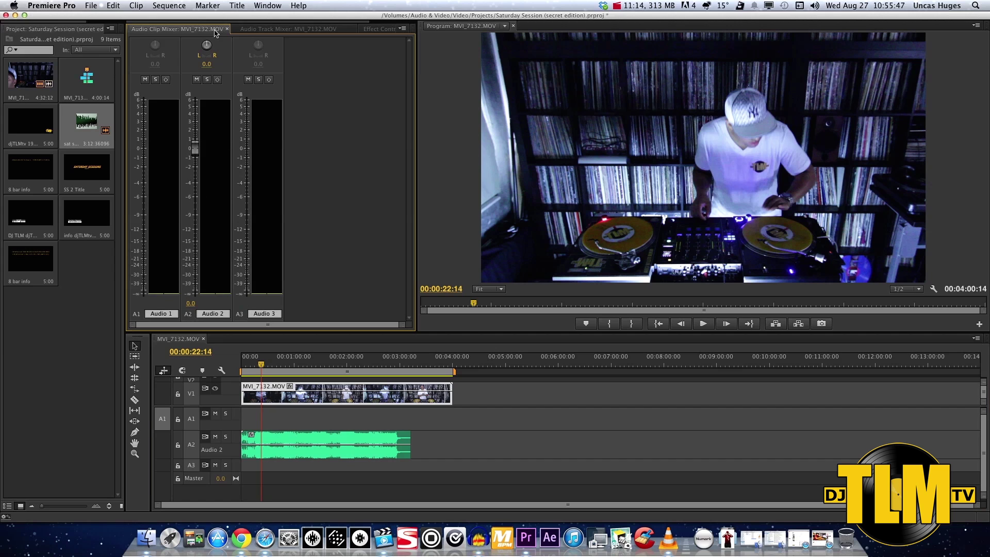
pyautogui.click(328, 34)
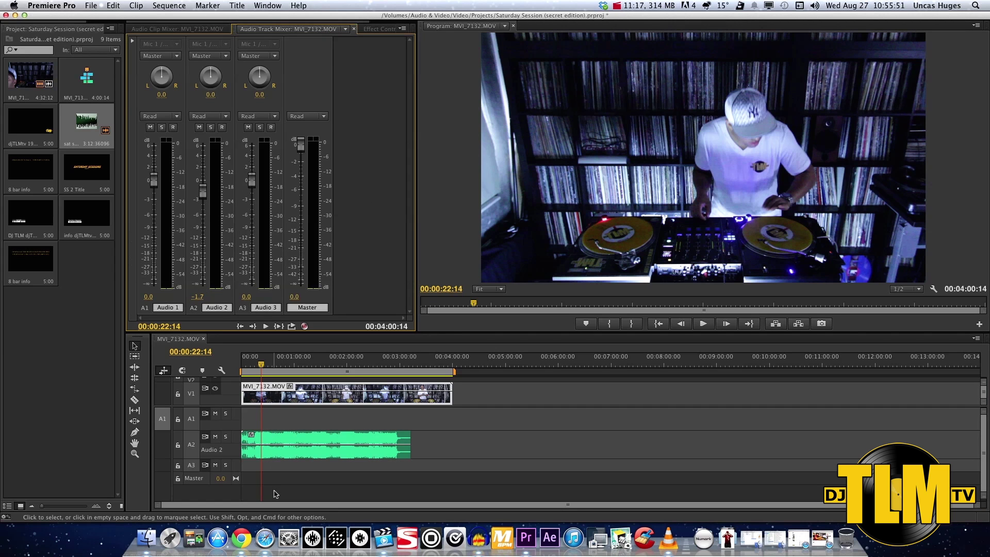
pyautogui.press('space')
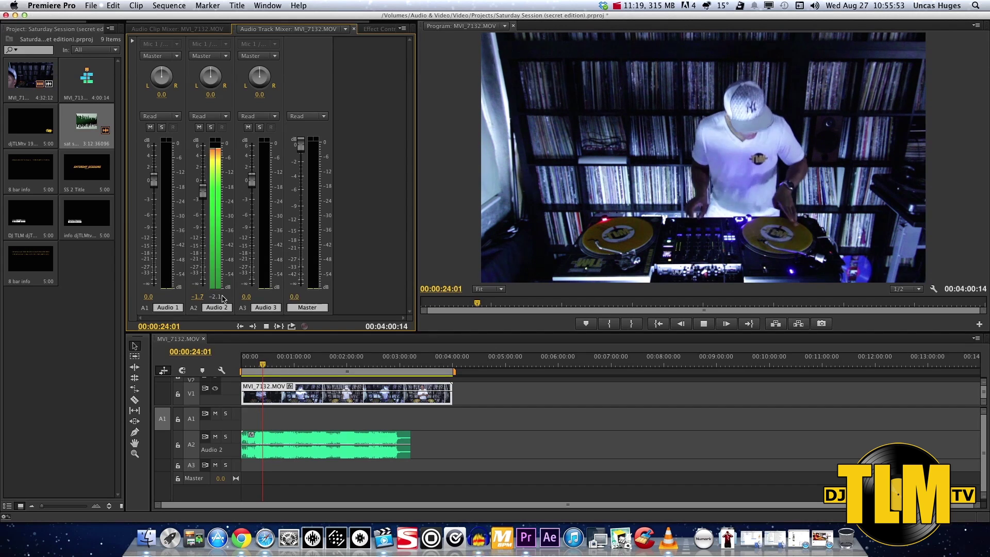
pyautogui.press('space')
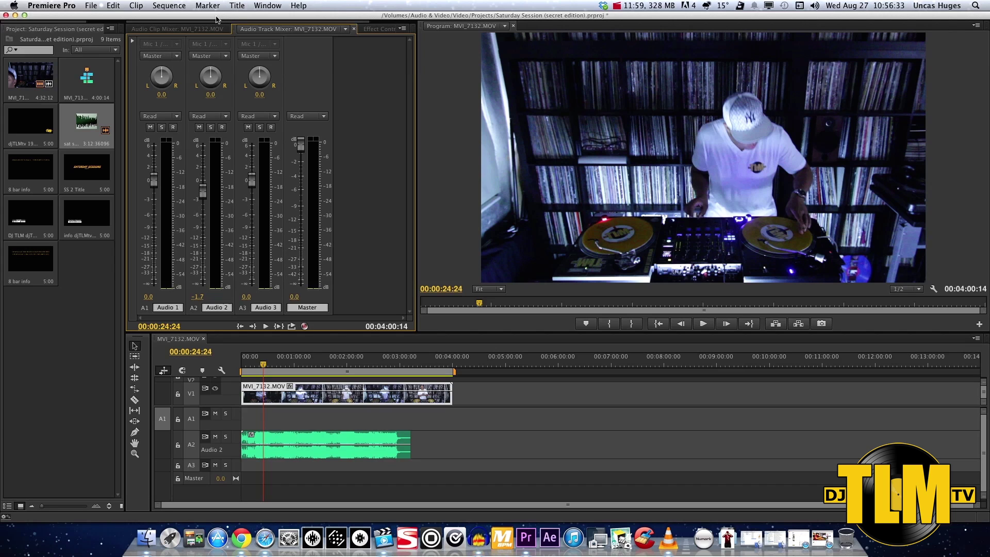
# Review the audio and video codec settings in the sequence's media export settings, and cancel without exporting.
pyautogui.click(91, 6)
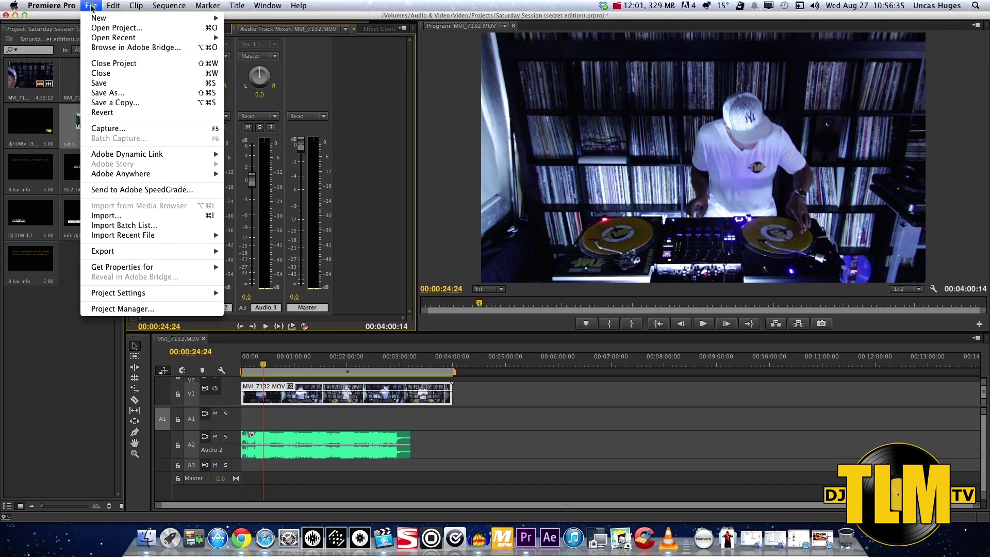
pyautogui.moveTo(127, 252)
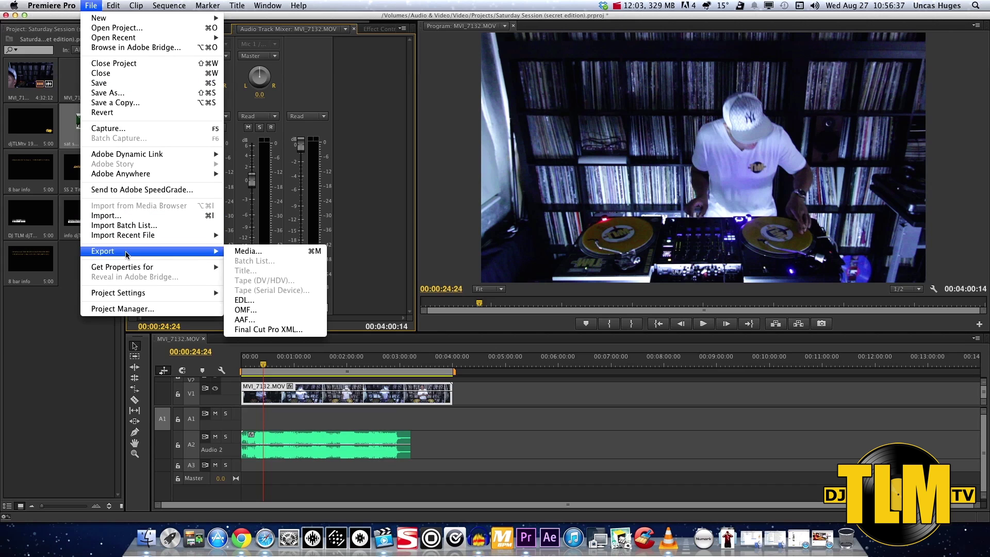
pyautogui.click(263, 251)
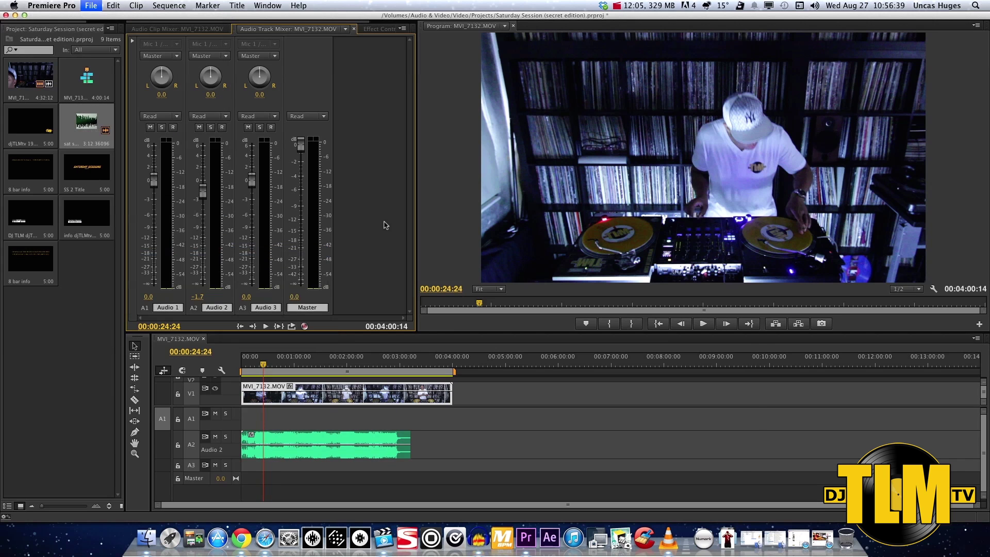
pyautogui.moveTo(538, 100); pyautogui.dragTo(401, 111)
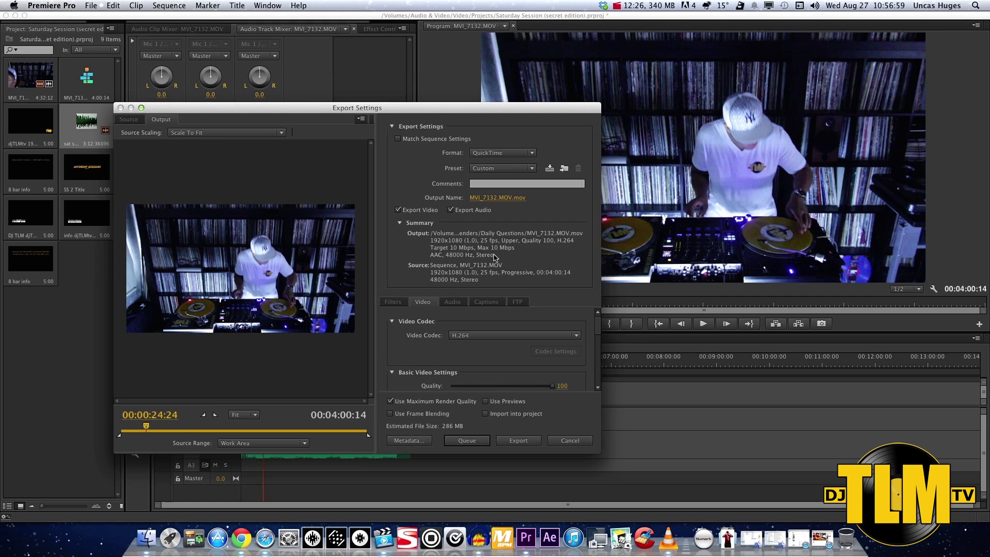
pyautogui.click(451, 303)
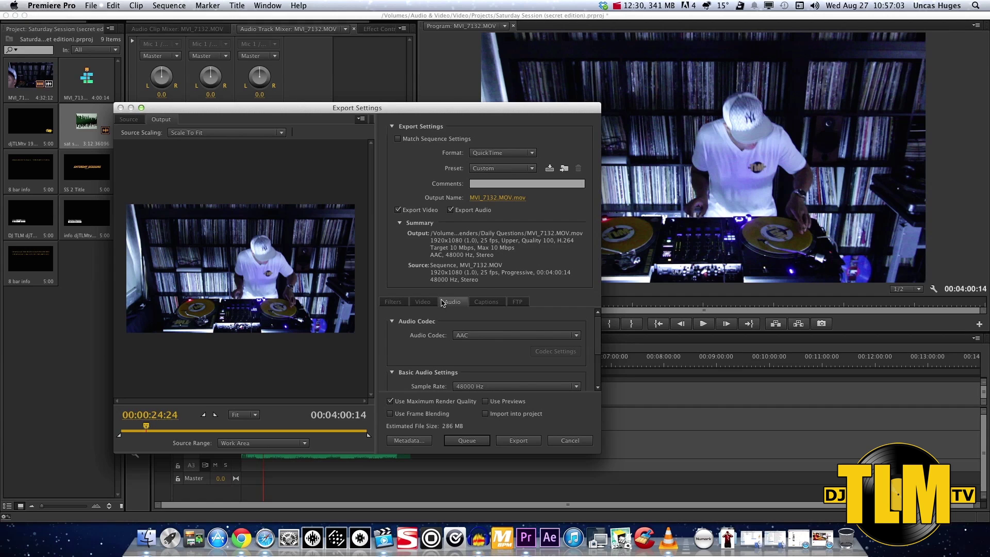
pyautogui.click(424, 302)
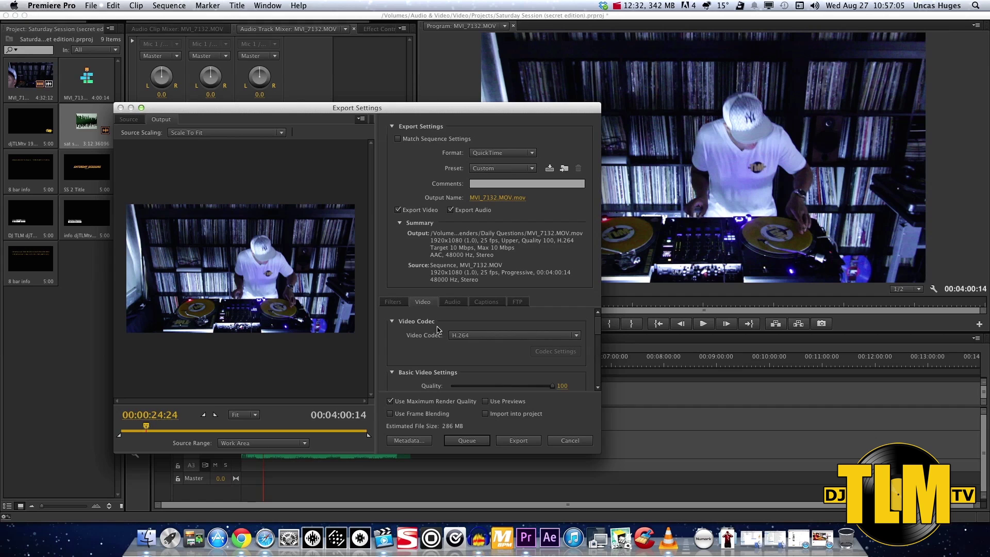
pyautogui.moveTo(599, 333)
pyautogui.mouseDown()
pyautogui.moveTo(600, 381)
pyautogui.moveTo(600, 317)
pyautogui.mouseUp()
pyautogui.click(569, 440)
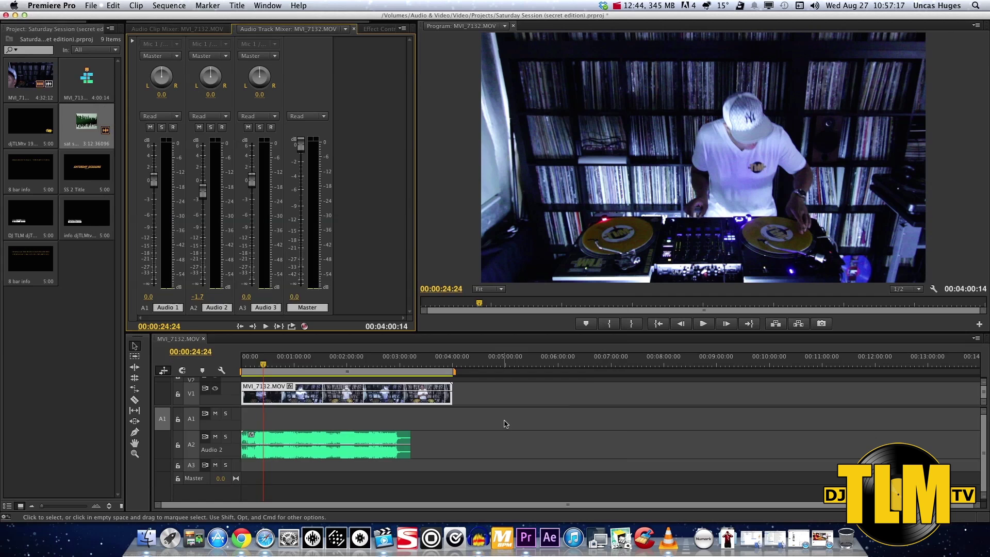